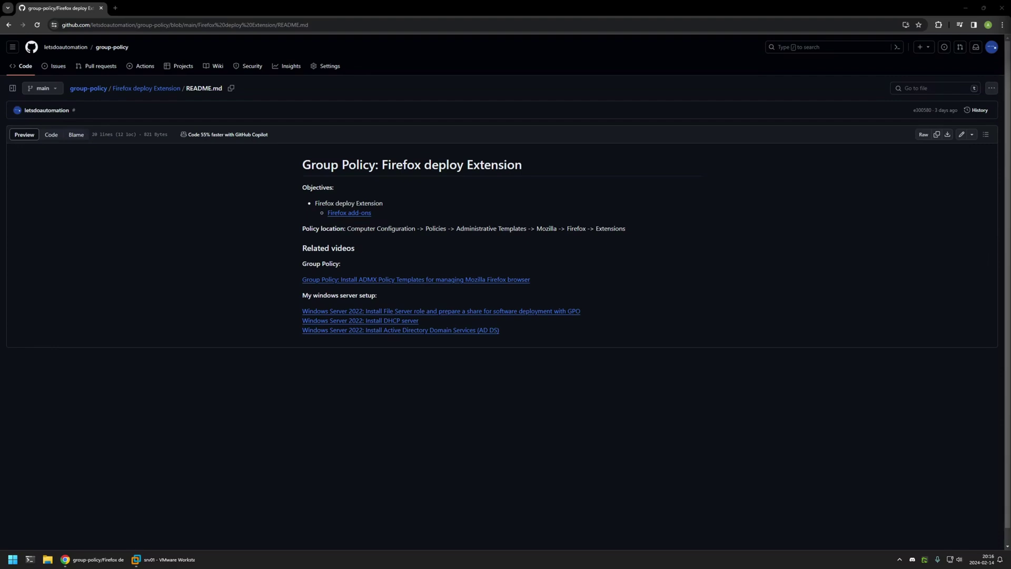
Step: Go over the README's Group Policy, Windows Server setup and ADMX template links, then return to the server VM
drag(535, 334, 335, 262)
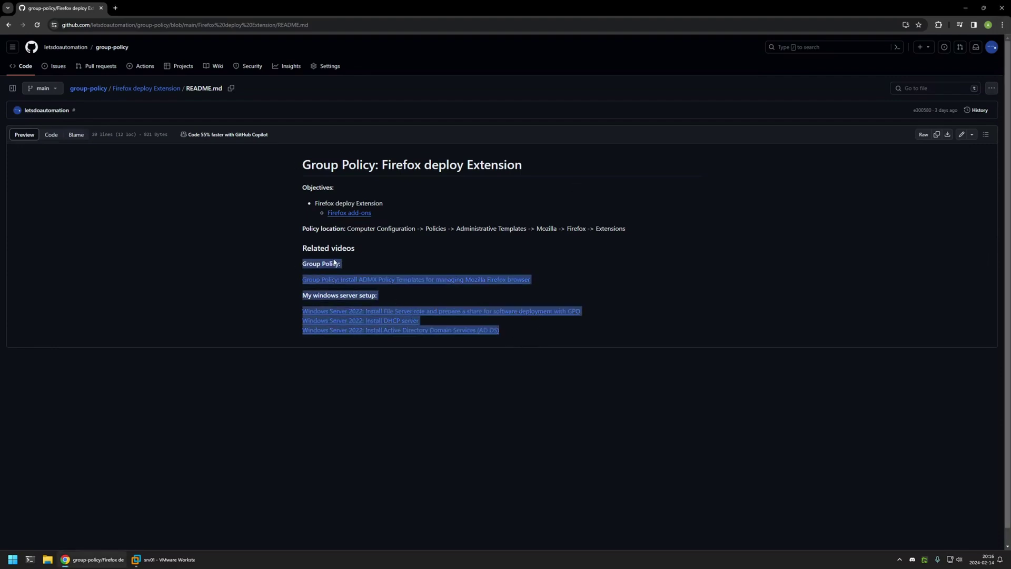
click(523, 261)
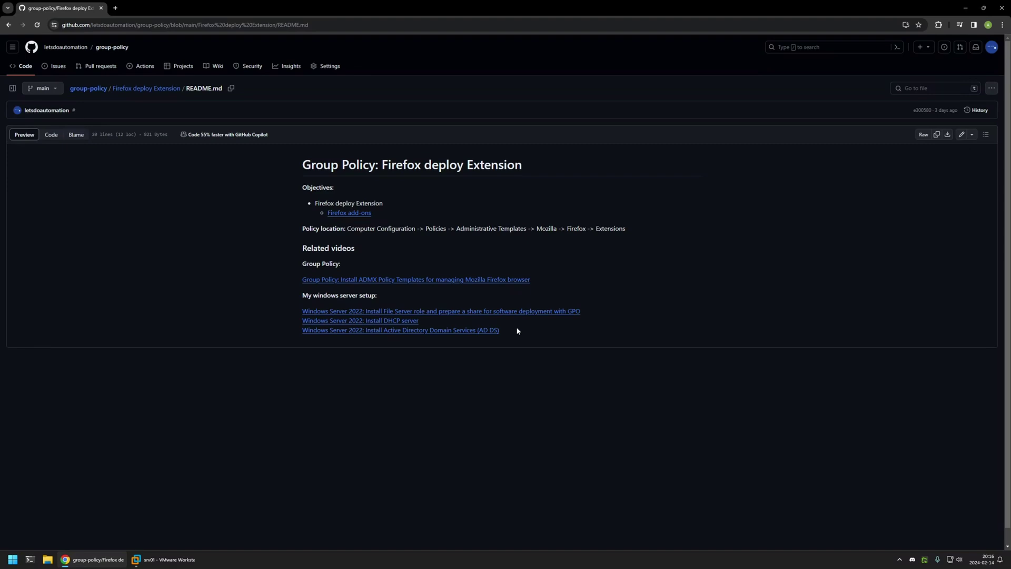
drag(518, 331, 288, 302)
click(379, 297)
drag(545, 280, 271, 258)
click(629, 228)
click(163, 559)
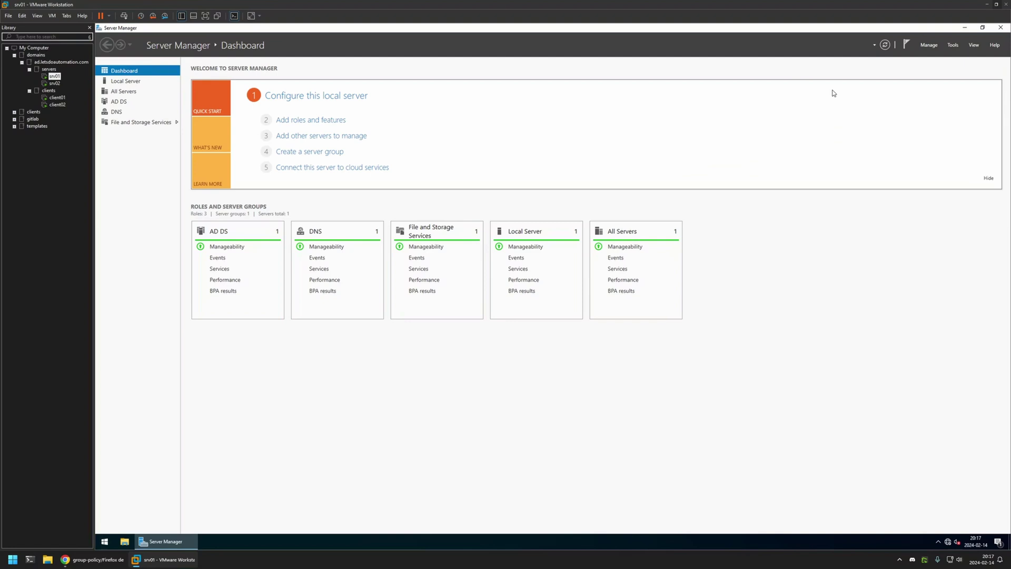
Step: From Server Manager Tools, add a GPO called 'firefox settings' under Group Policy Objects and select it
click(952, 49)
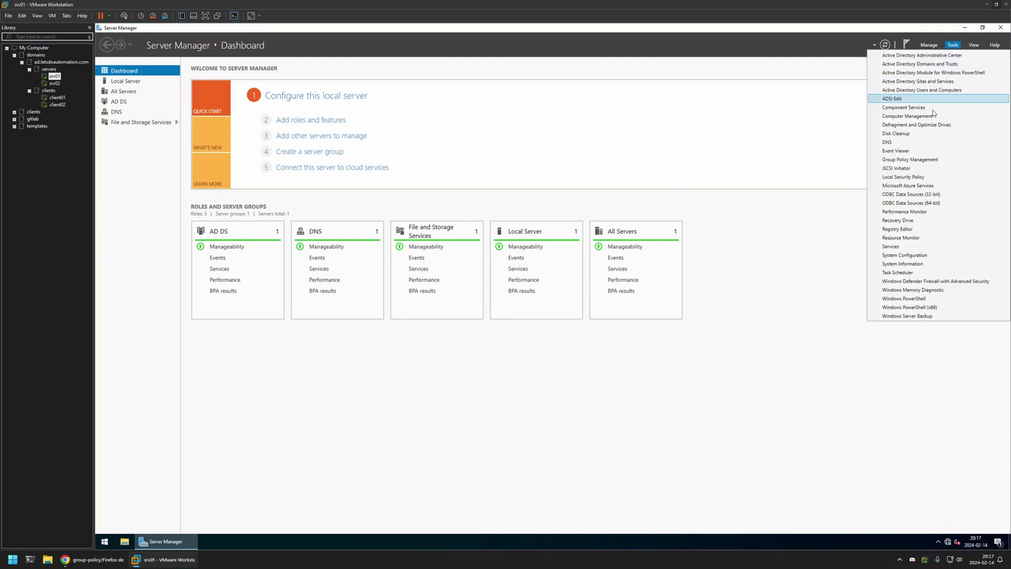
click(932, 158)
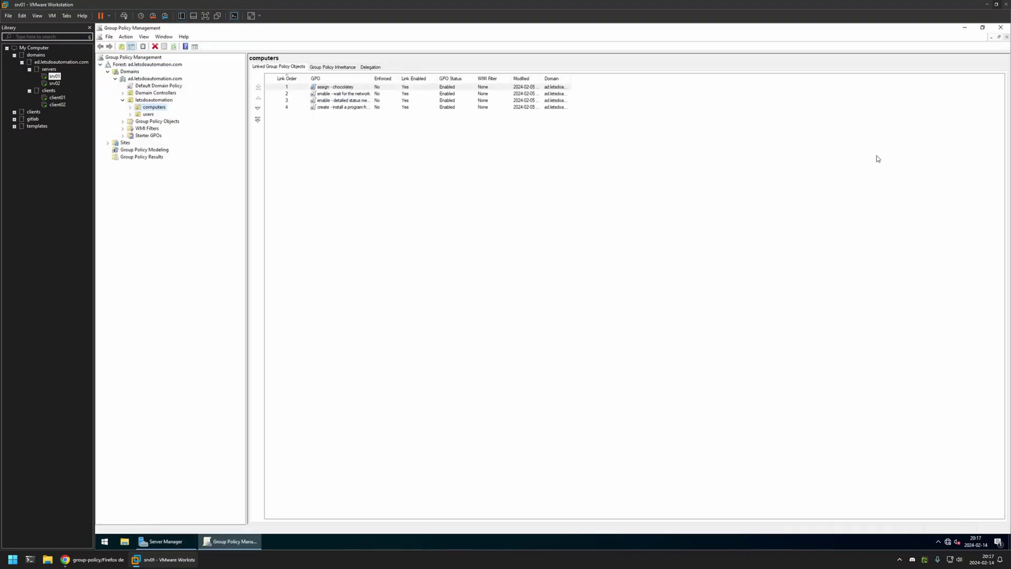
right_click(164, 122)
click(179, 127)
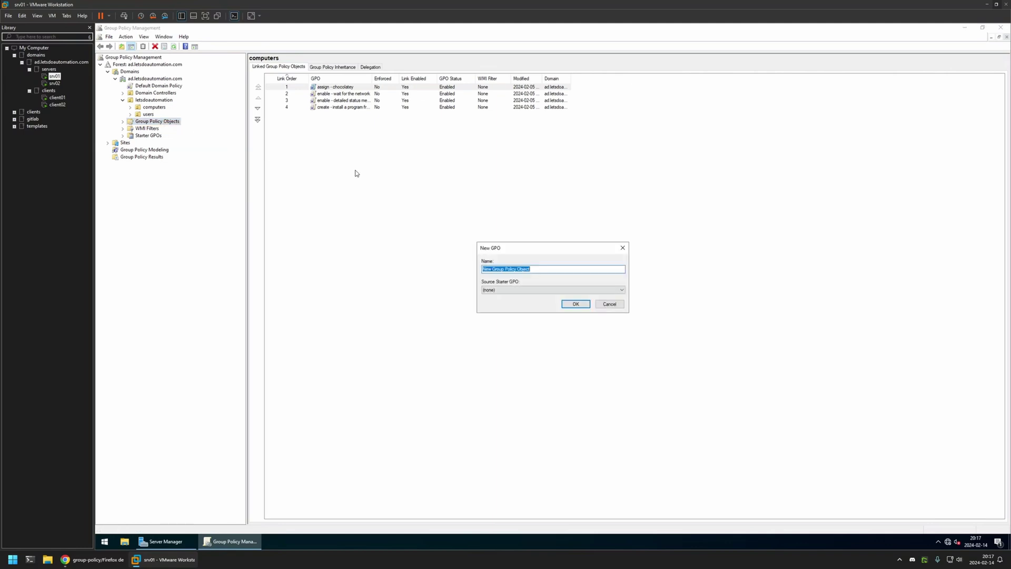
text(firefox settings)
click(578, 305)
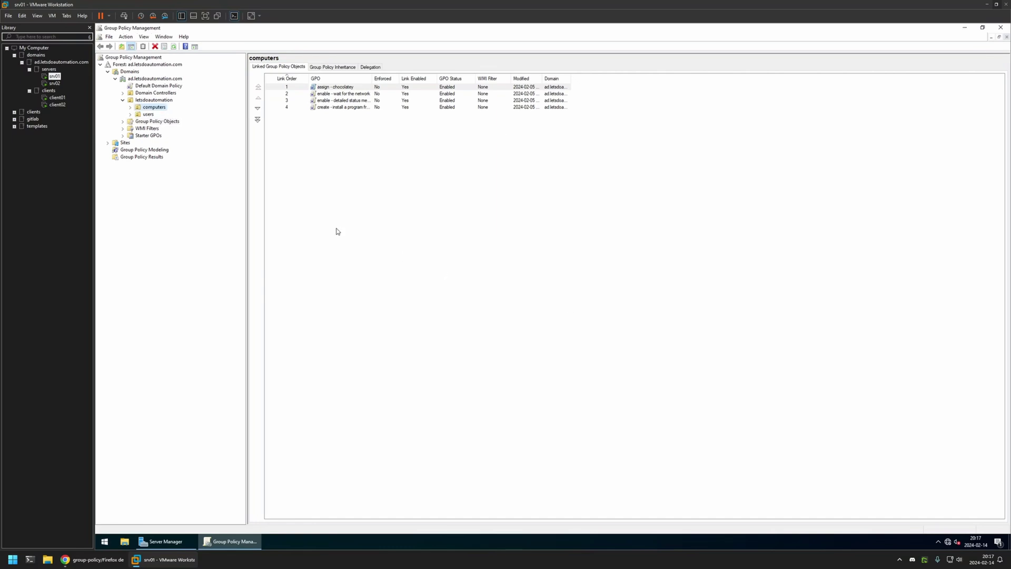
click(123, 122)
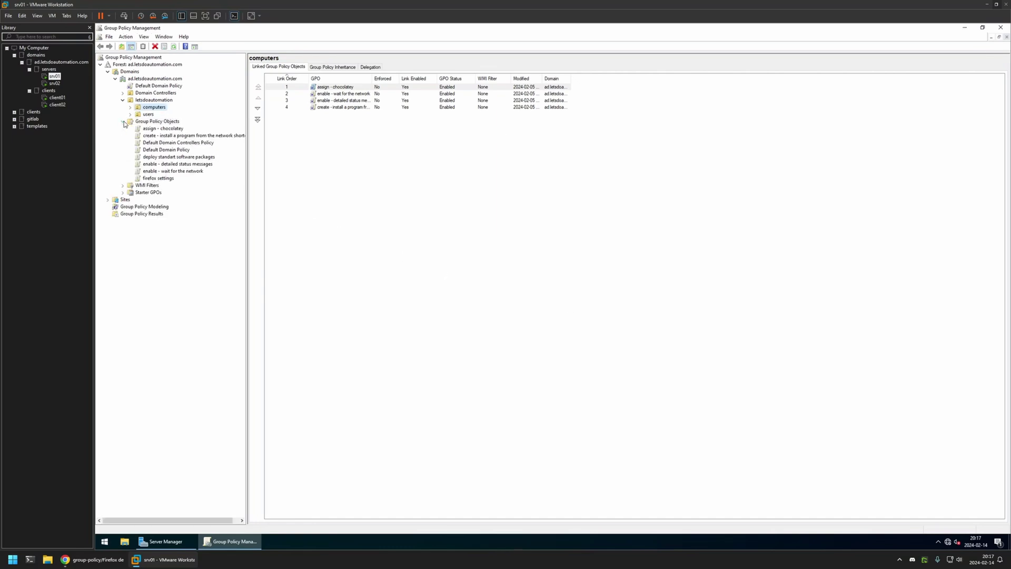
click(162, 179)
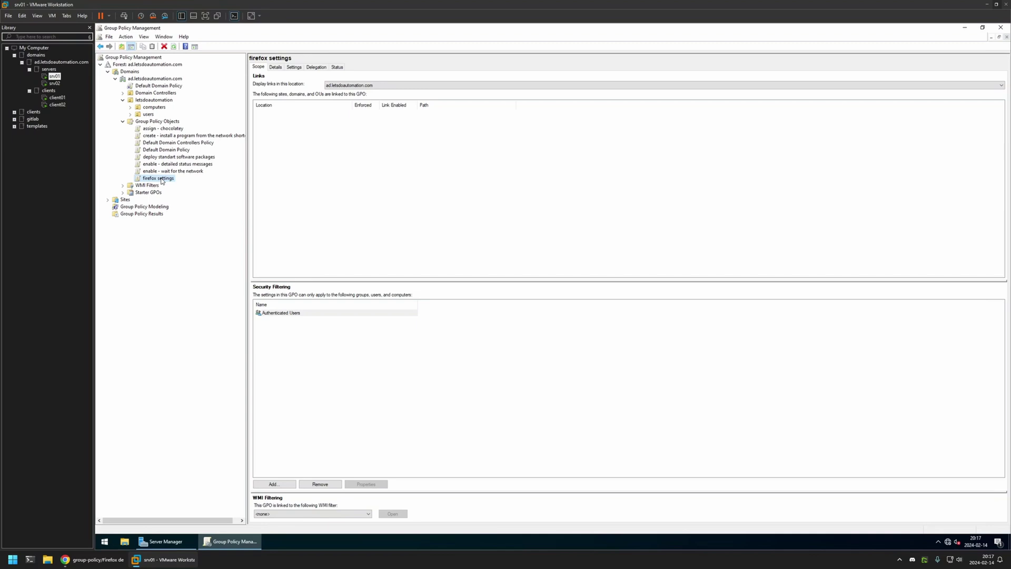
Step: Open the firefox settings GPO for editing, centring the editor window and widening its tree pane
right_click(162, 179)
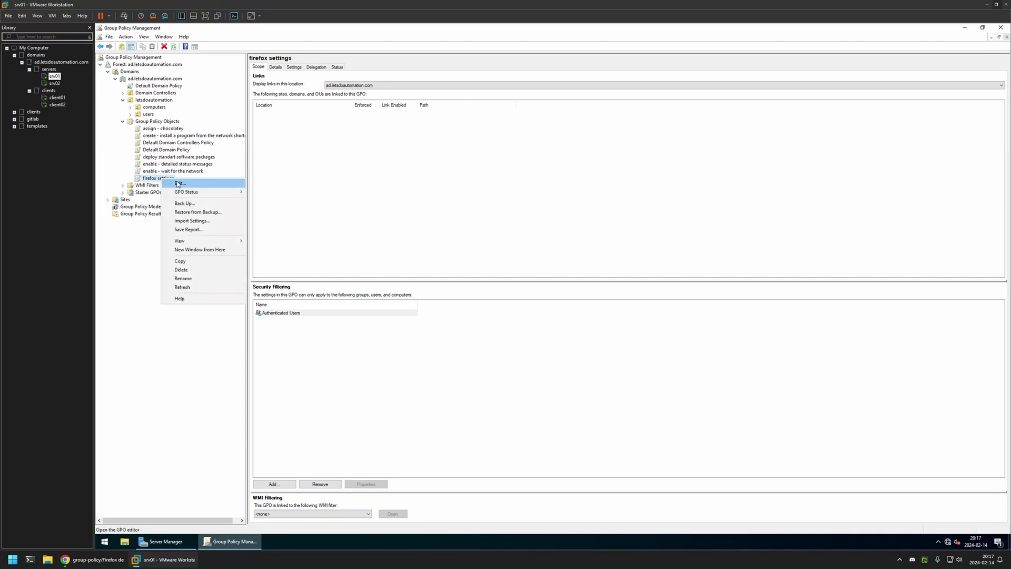
click(172, 183)
drag(251, 65, 531, 147)
drag(487, 228, 606, 226)
Step: Browse to Computer Configuration > Policies > Administrative Templates > Mozilla > Firefox > Extensions and select Extensions to Install
click(463, 182)
click(422, 186)
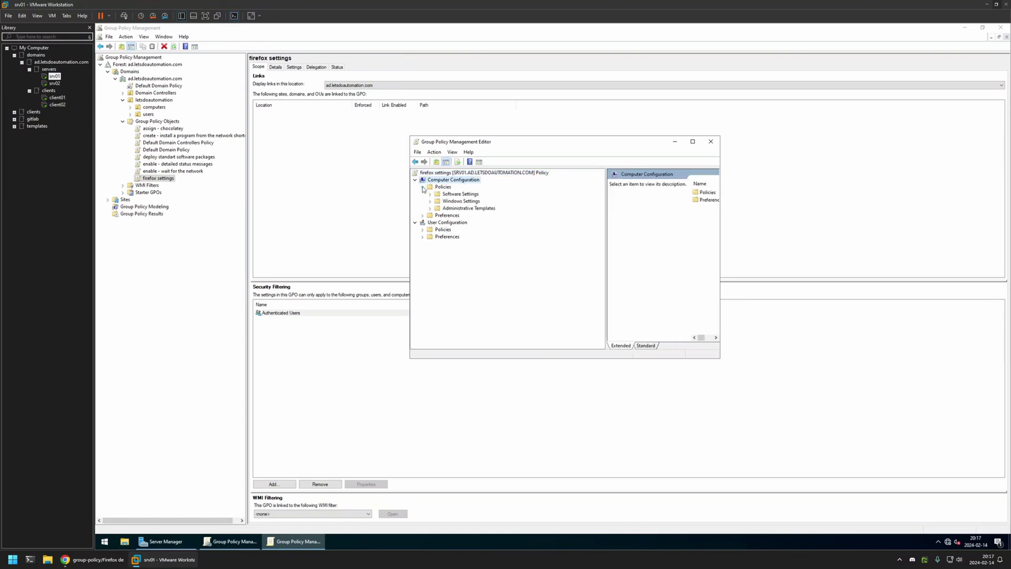
click(431, 209)
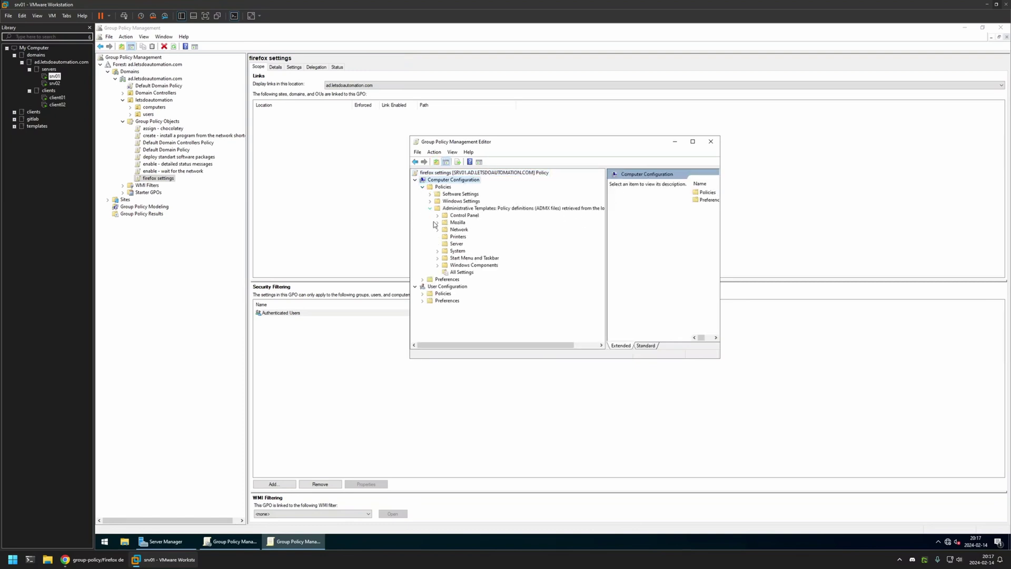
click(438, 222)
click(454, 231)
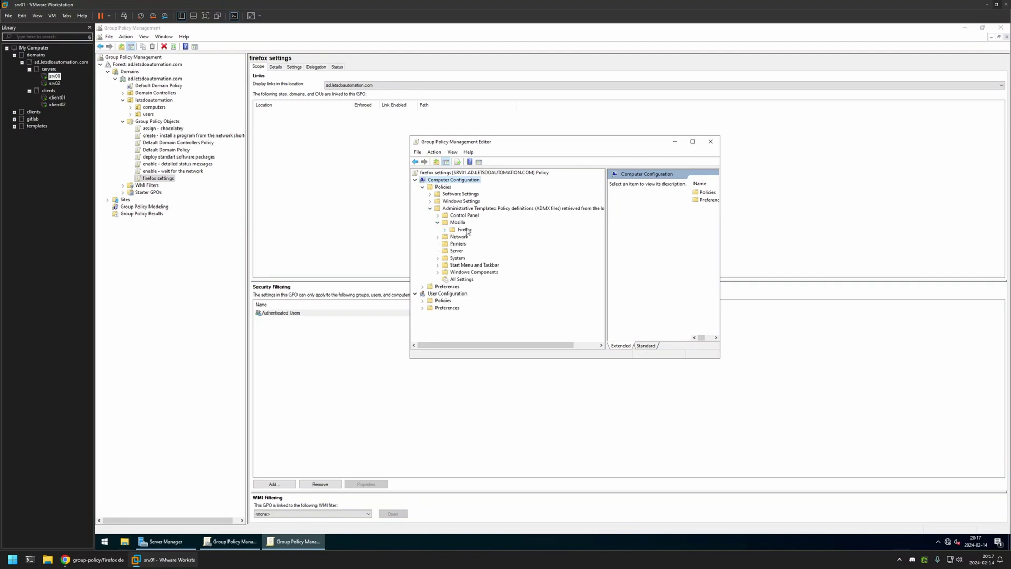
click(696, 143)
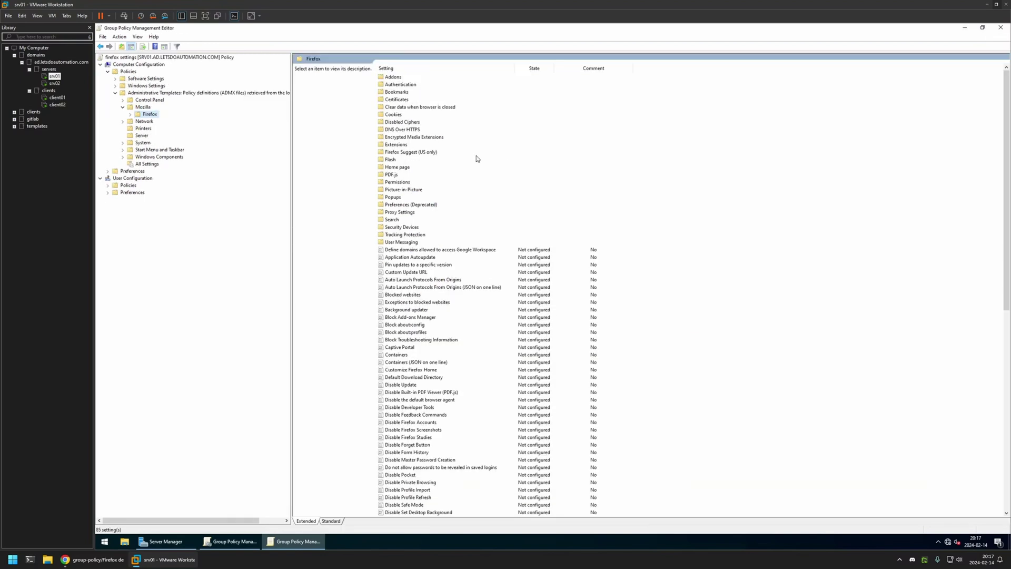
double_click(405, 146)
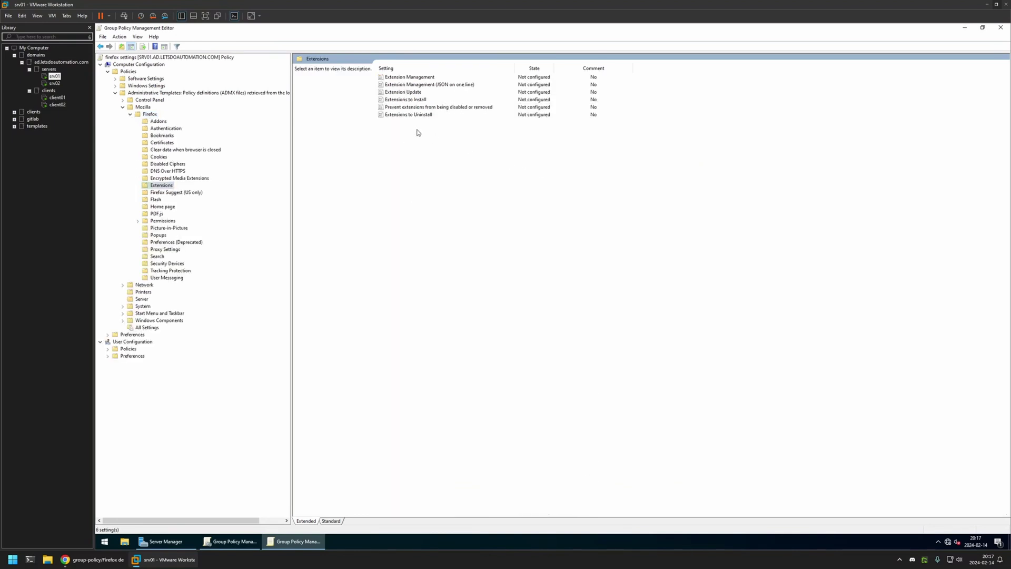
click(407, 101)
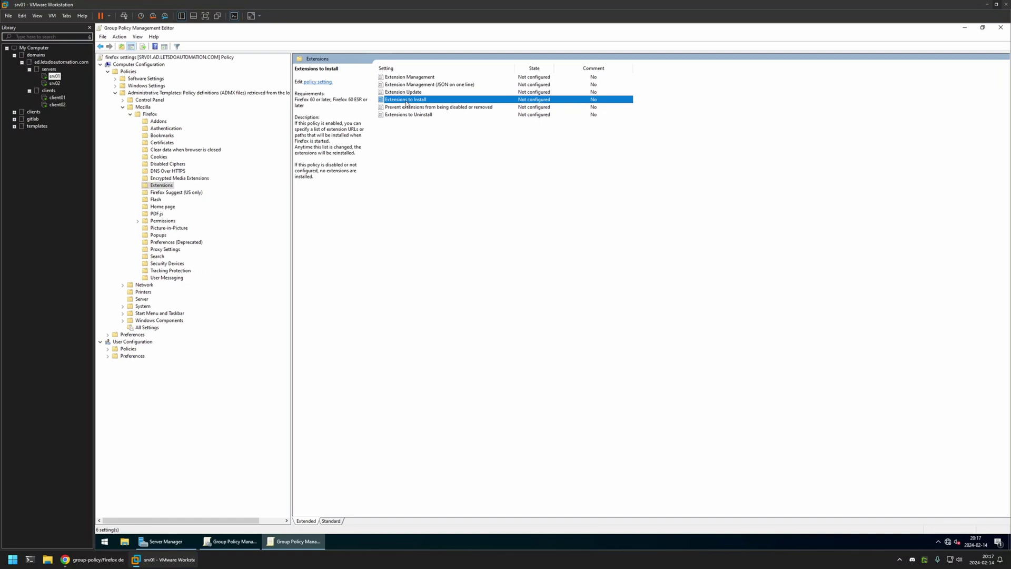
Step: Switch the Extensions to Install policy to Enabled and bring up its empty Show Contents value list
double_click(406, 101)
drag(200, 45, 564, 109)
click(461, 143)
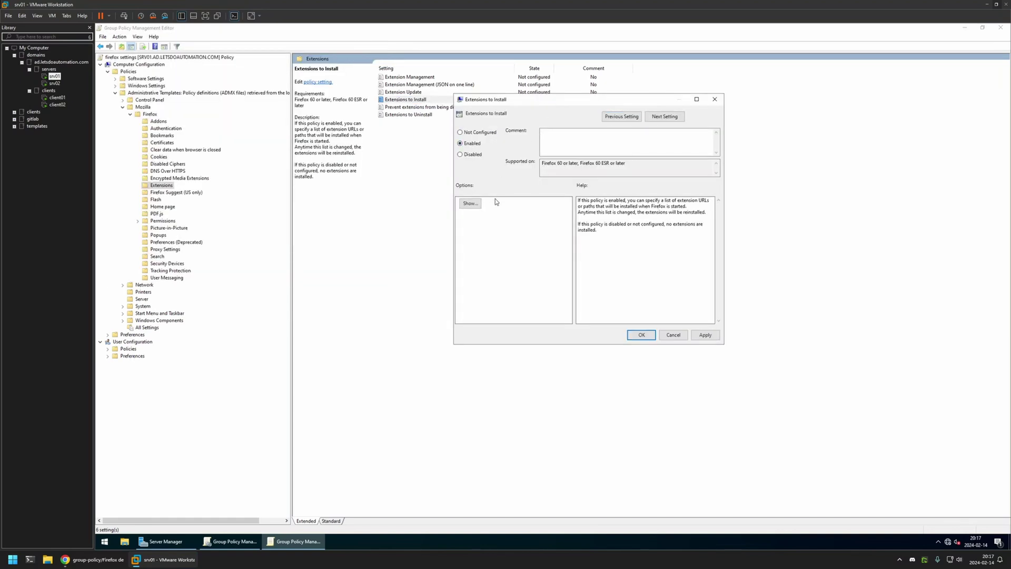
click(470, 204)
drag(210, 50, 571, 166)
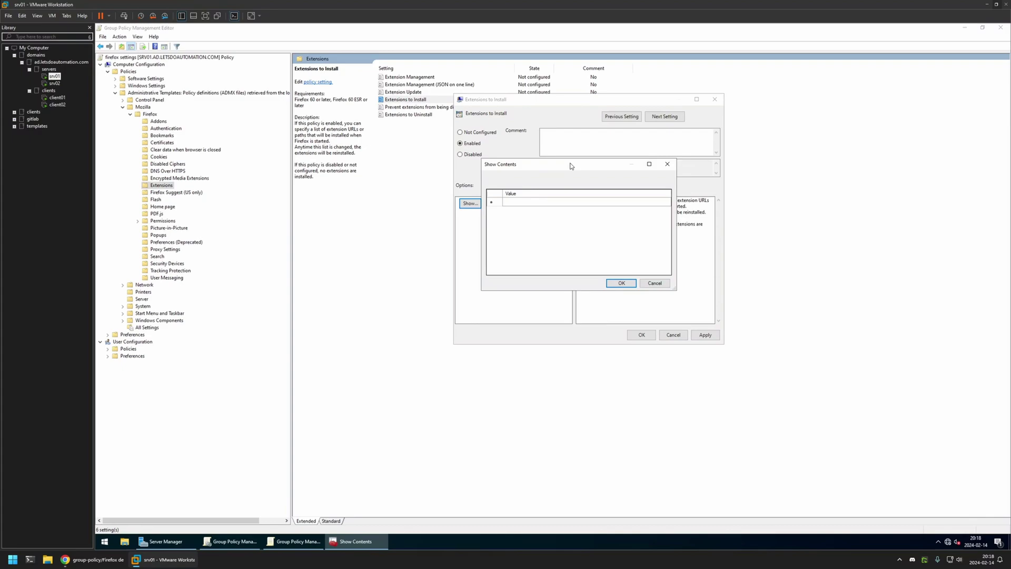
Step: Open the Firefox add-ons site linked in the README in a new tab
click(119, 558)
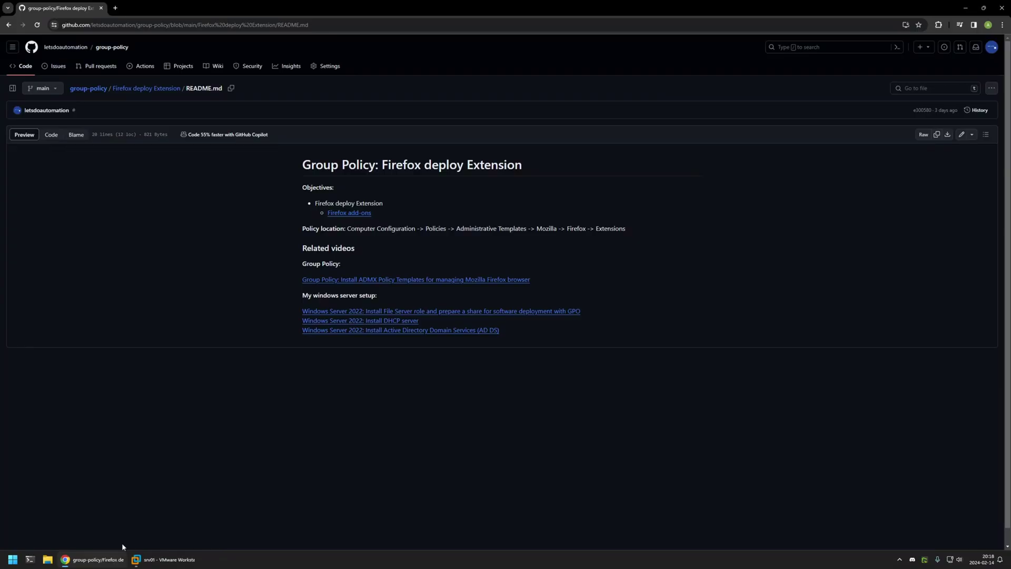
middle_click(349, 212)
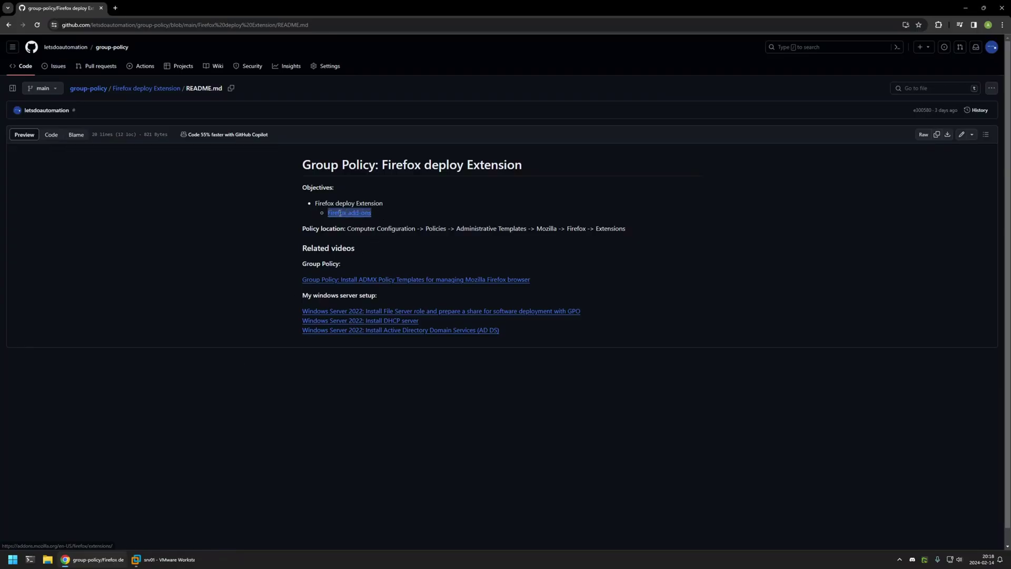
click(155, 8)
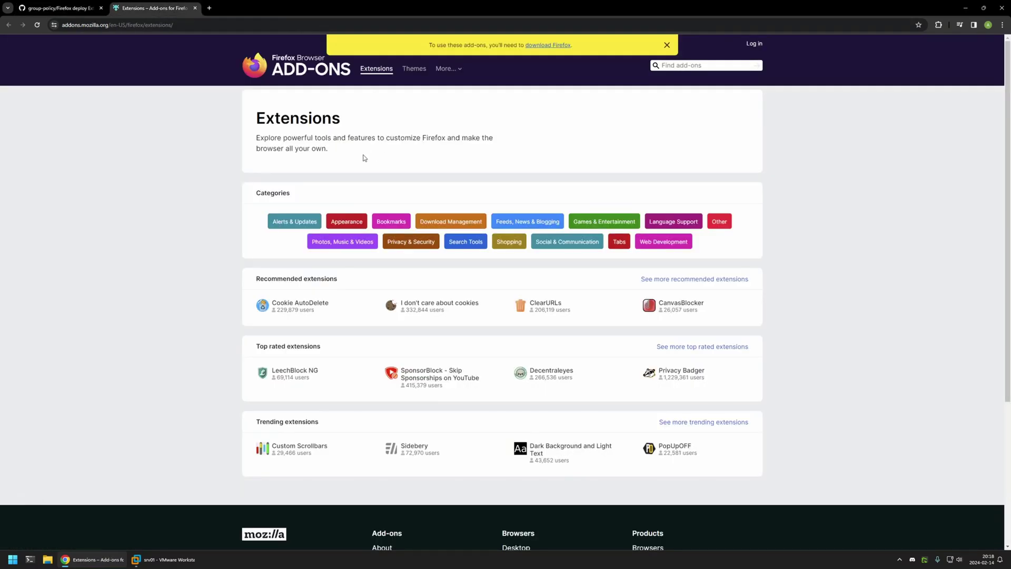
Step: From the top rated extensions, open uBlock Origin and Bitwarden in separate tabs, then view uBlock Origin
scroll(367, 305, down, 1)
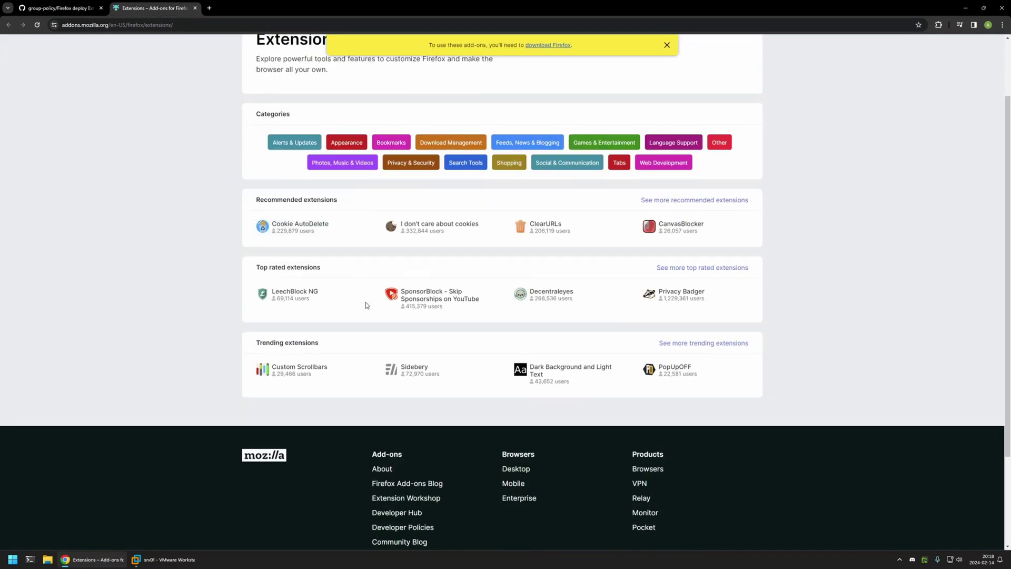
click(730, 271)
scroll(721, 326, down, 2)
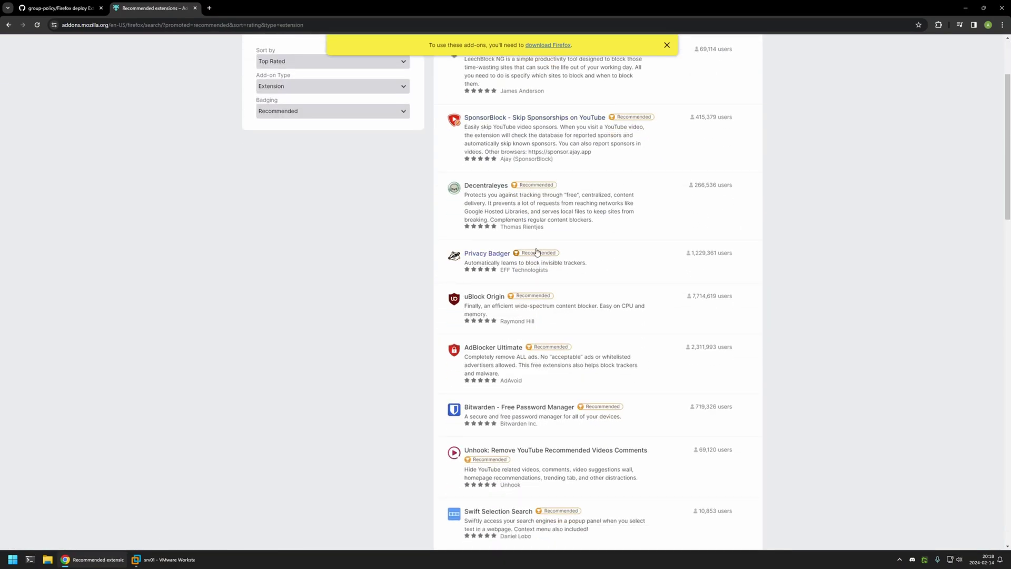
middle_click(490, 296)
scroll(377, 288, down, 1)
middle_click(504, 330)
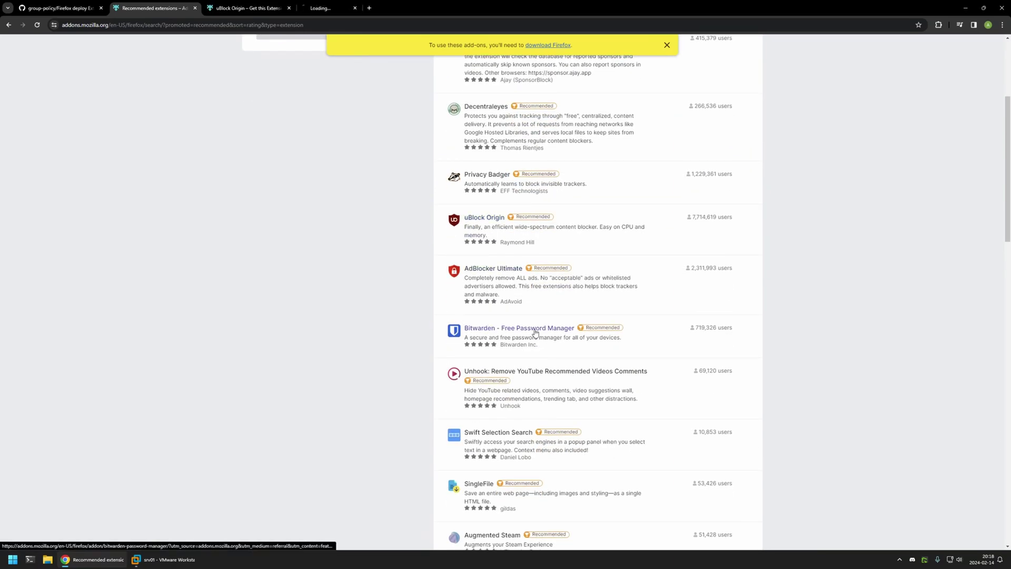
click(238, 6)
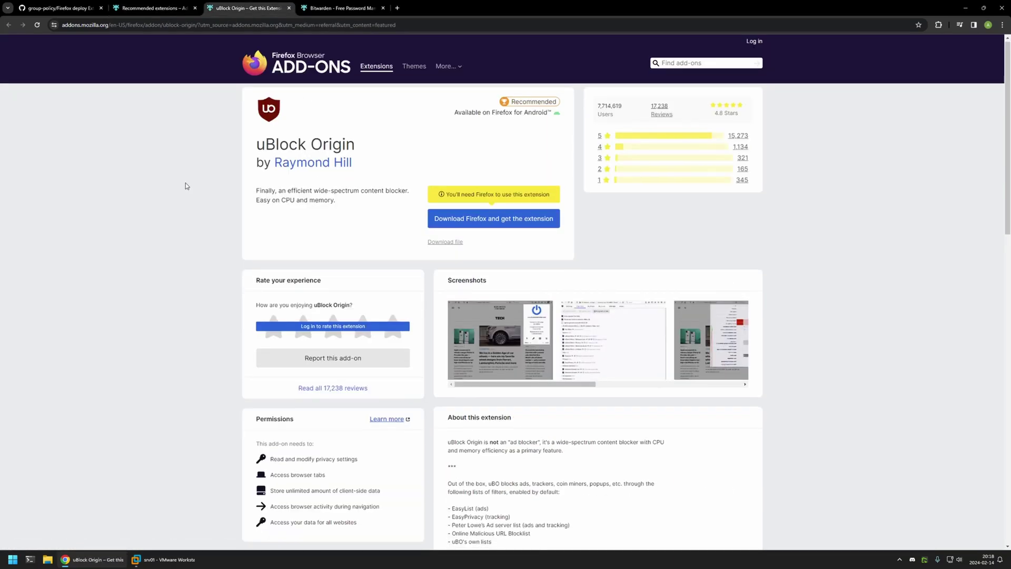
Step: Copy the link address of uBlock Origin's Download file link
scroll(185, 183, down, 1)
scroll(185, 186, up, 1)
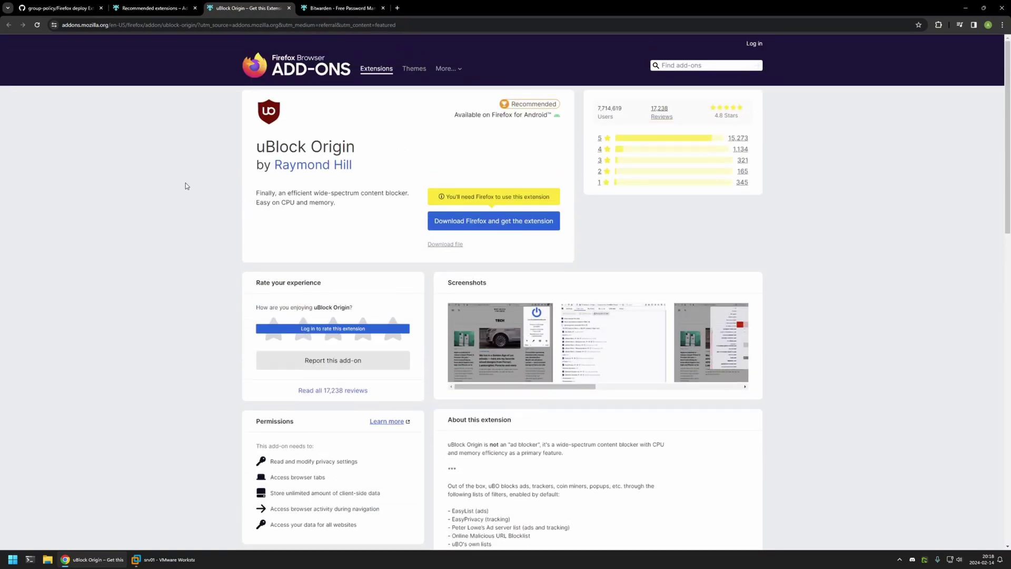
drag(477, 248, 412, 249)
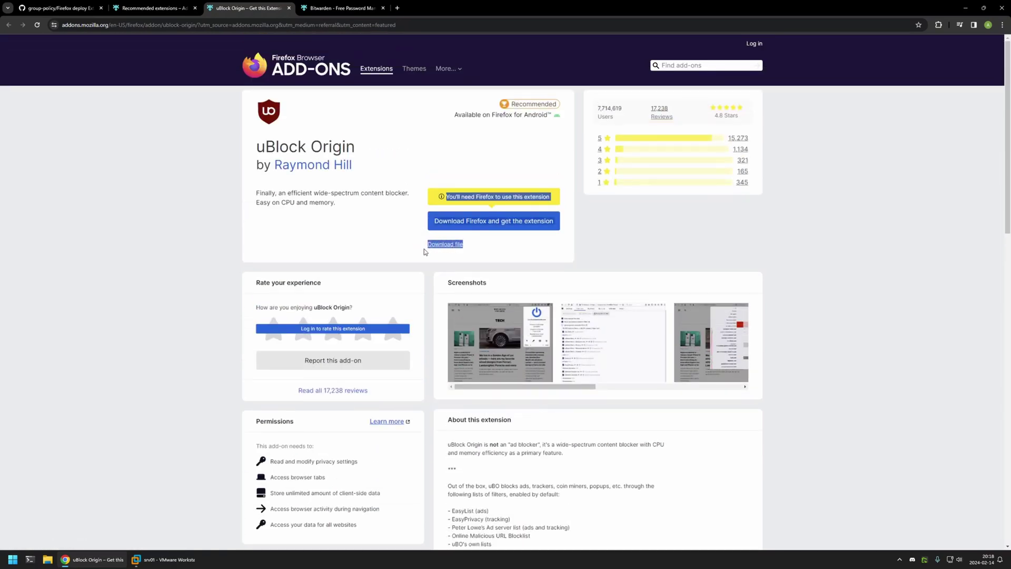
click(431, 250)
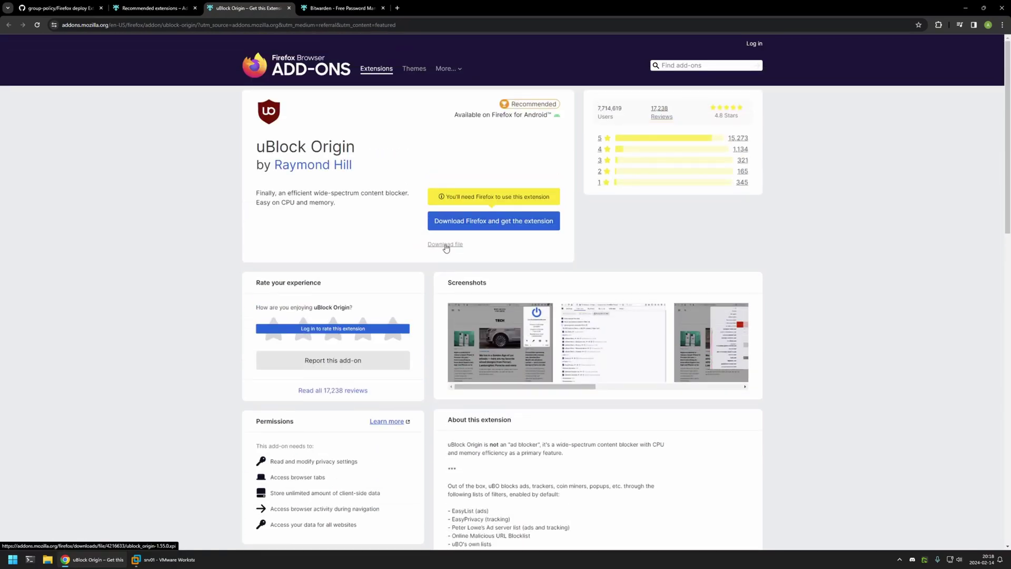
right_click(447, 246)
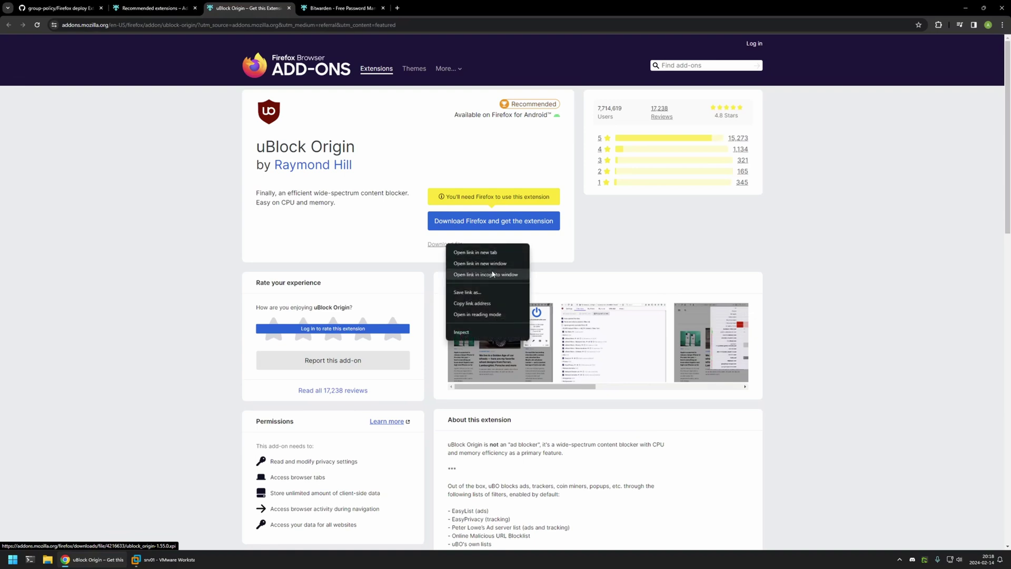
click(491, 304)
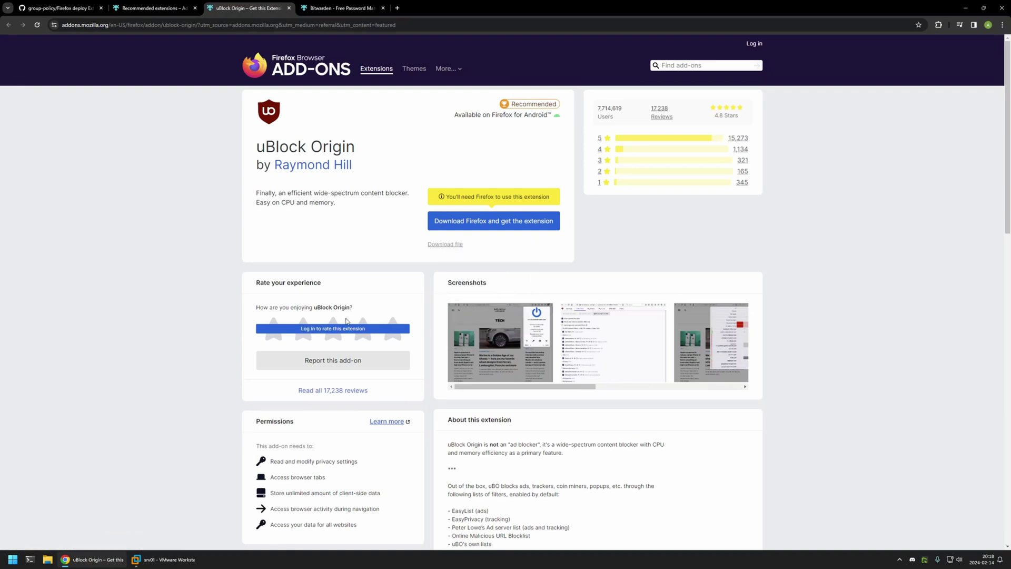
Step: Paste the ublock_origin-1.55.0.xpi download URL into the first Value row and commit it
click(159, 562)
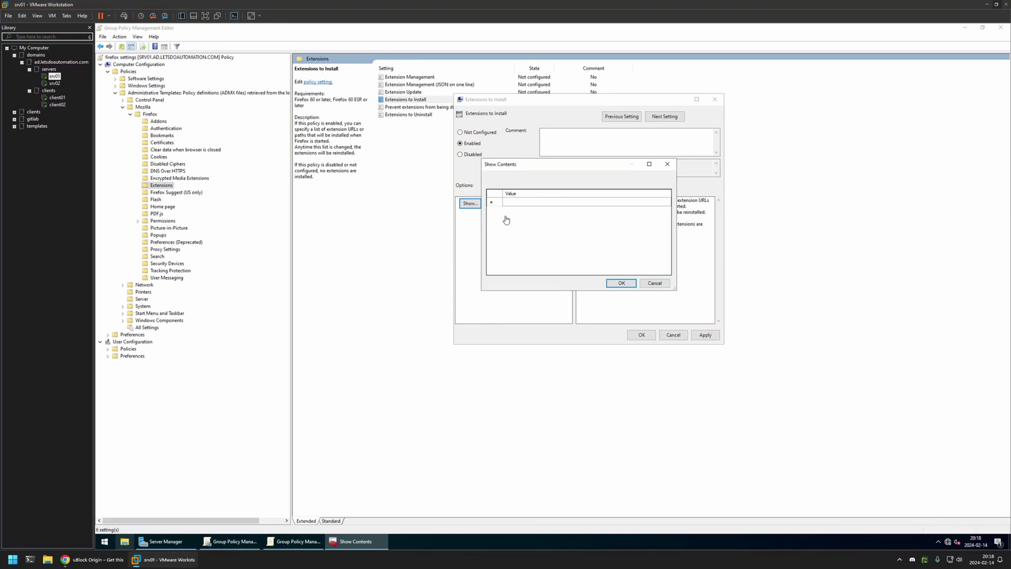
click(525, 206)
click(525, 205)
key(ctrl+v)
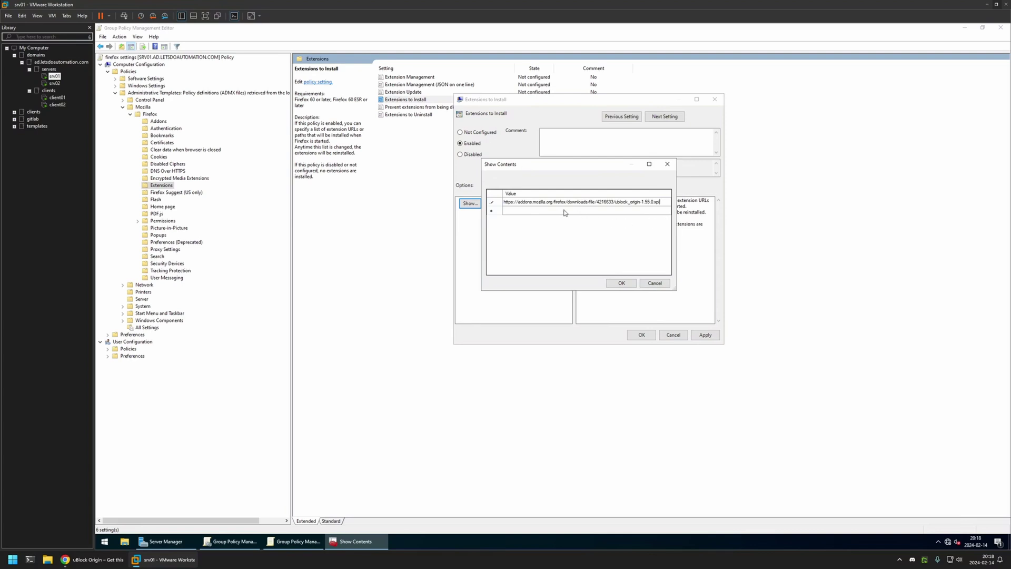
click(548, 211)
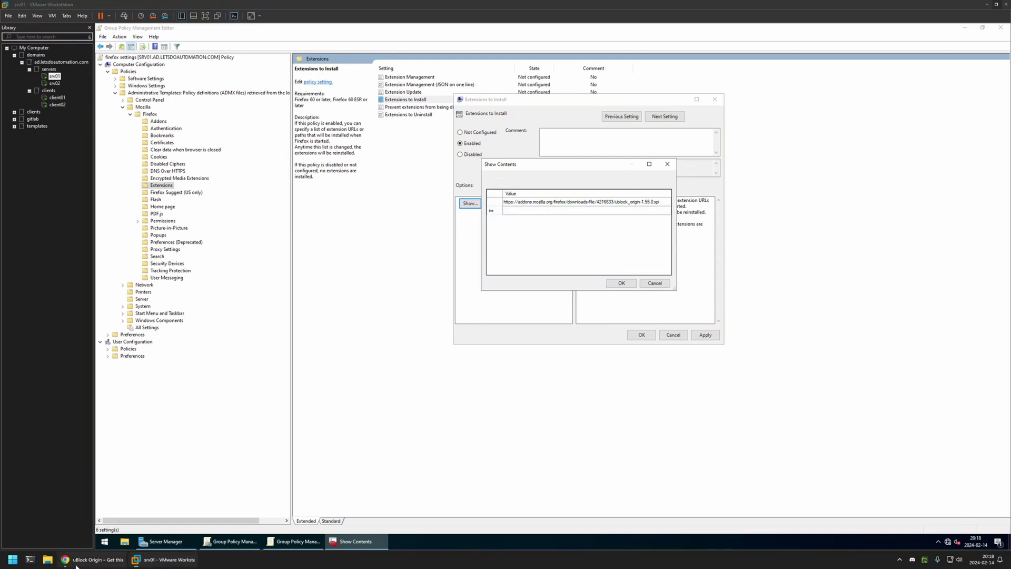
Step: On the Bitwarden - Free Password Manager tab, copy the Download file link address
click(93, 559)
click(330, 6)
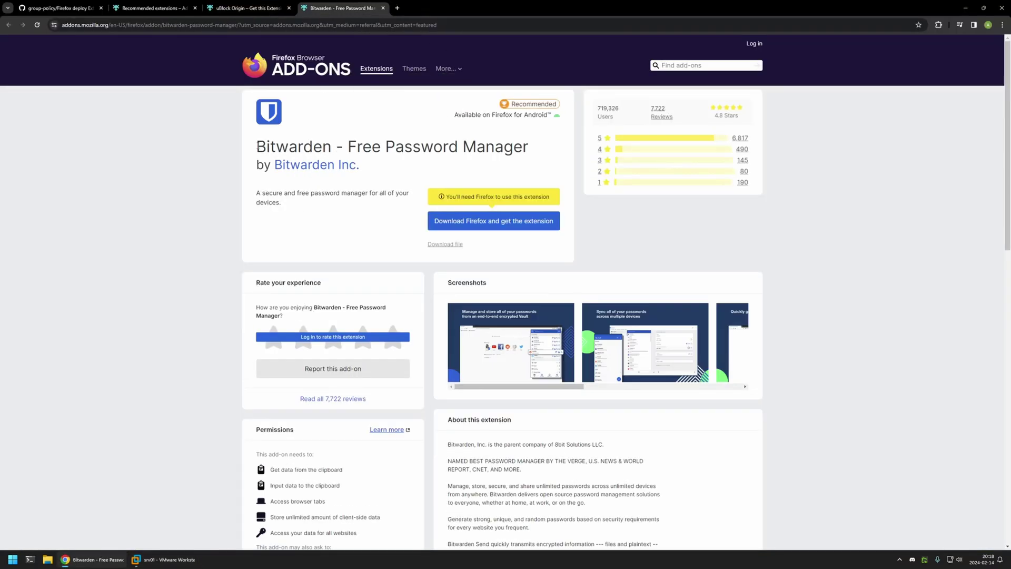
double_click(293, 146)
click(368, 227)
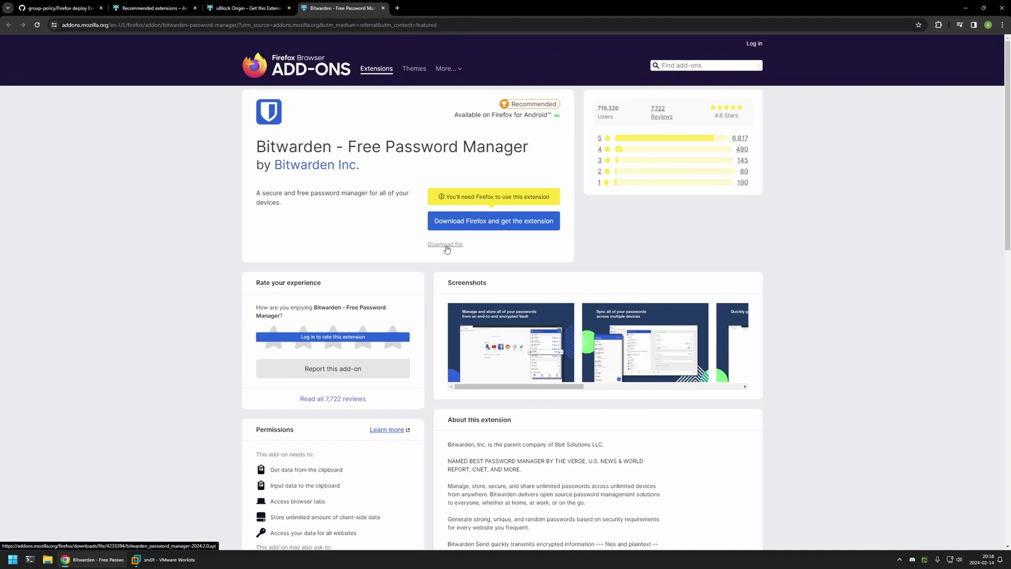
right_click(447, 246)
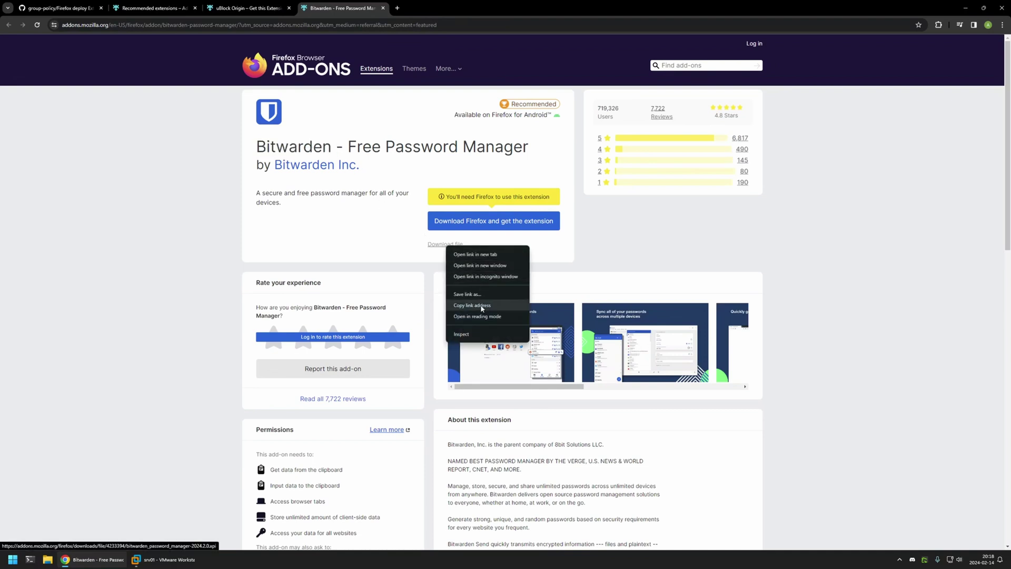
click(481, 305)
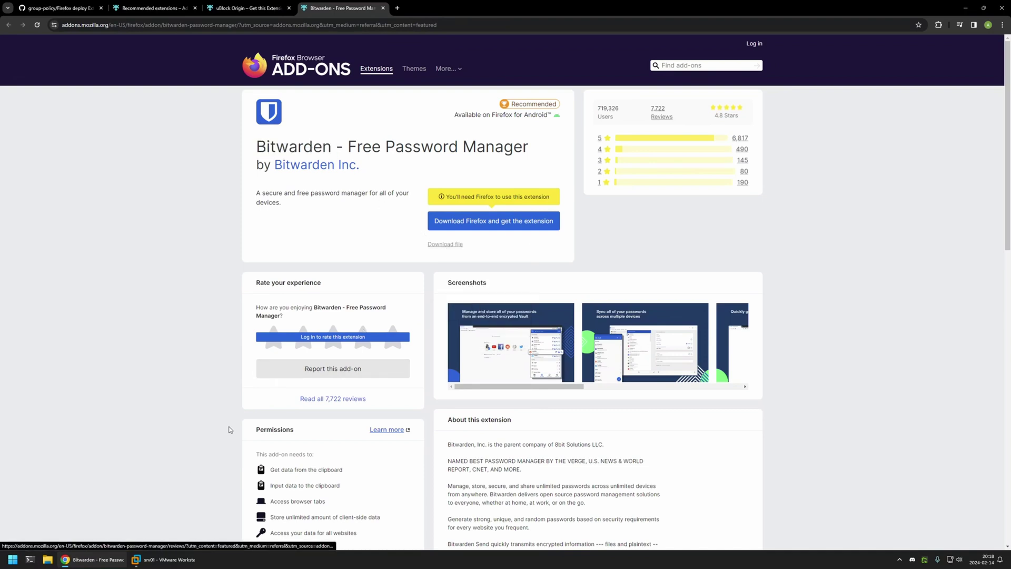
Step: Paste the Bitwarden URL as the second value, then confirm and apply the Enabled Extensions to Install policy
click(161, 560)
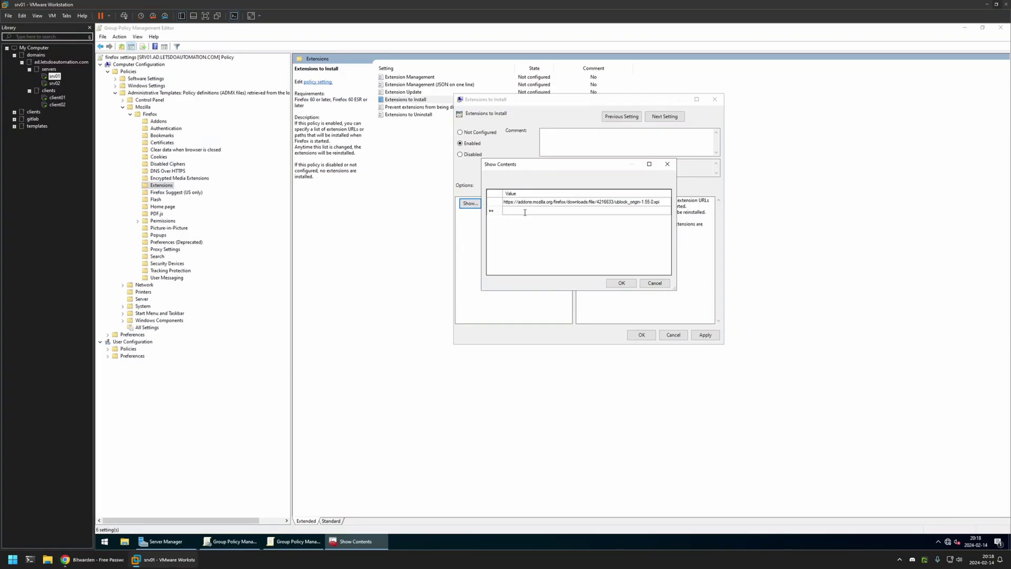
key(ctrl+v)
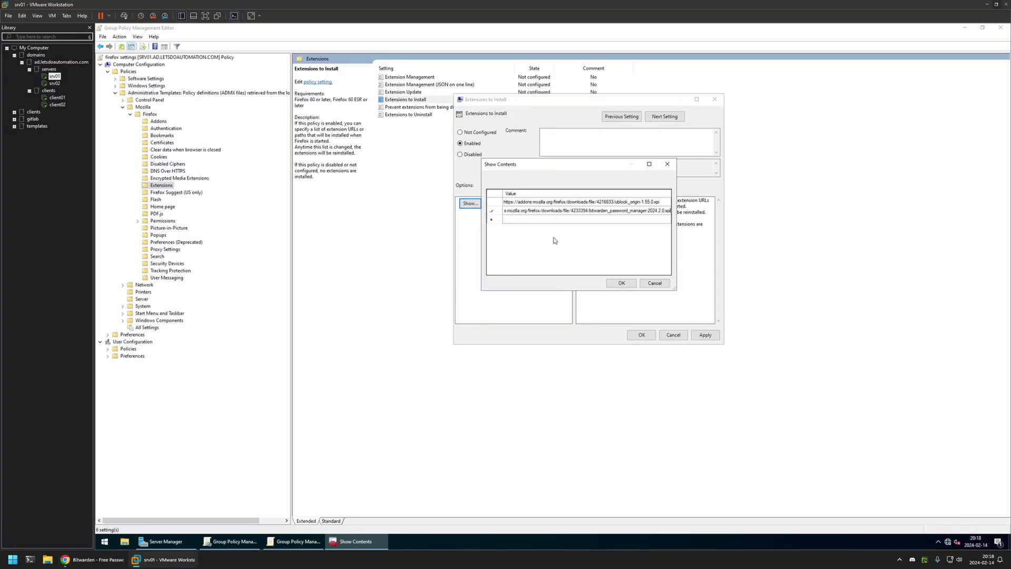
click(621, 283)
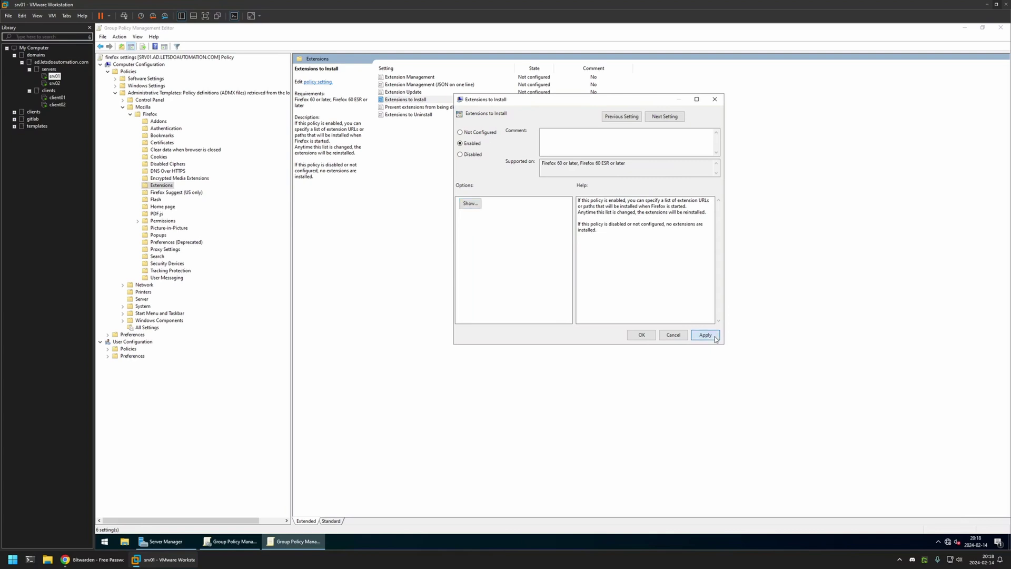
click(706, 335)
click(642, 335)
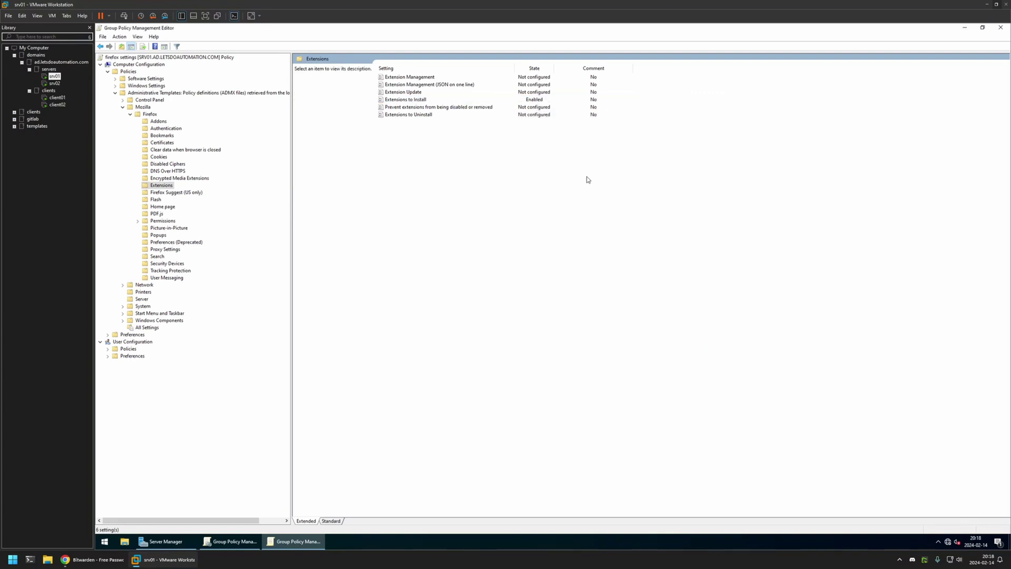
Step: Close the editor and, on the firefox settings Details tab, choose GPO Status 'User configuration settings disabled'
click(1003, 29)
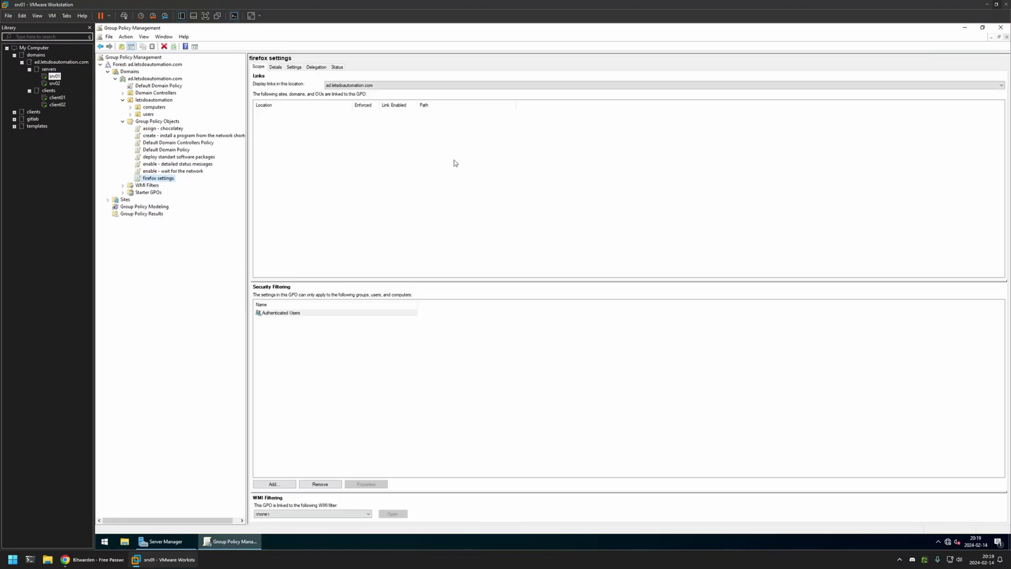
click(274, 68)
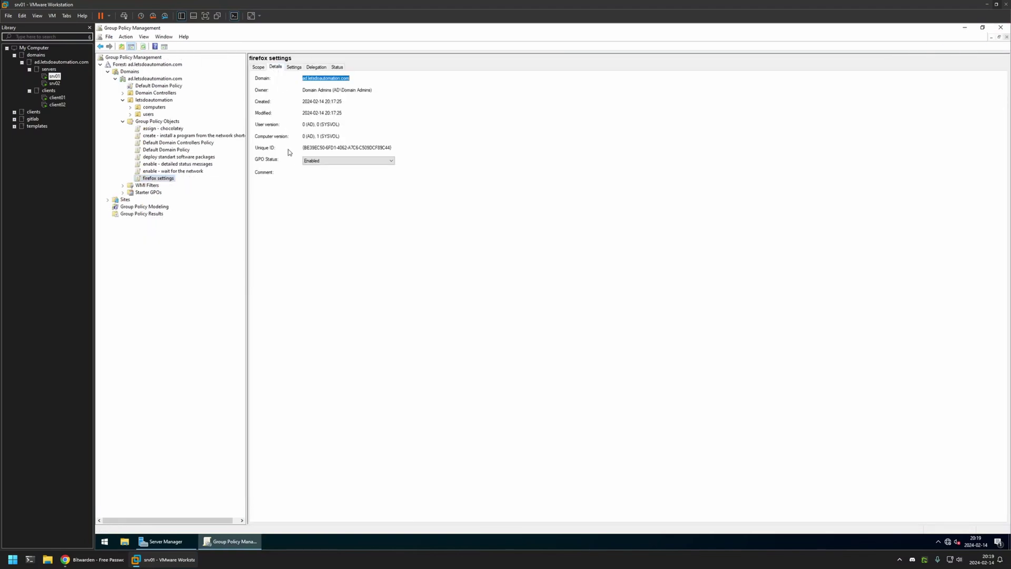
click(315, 161)
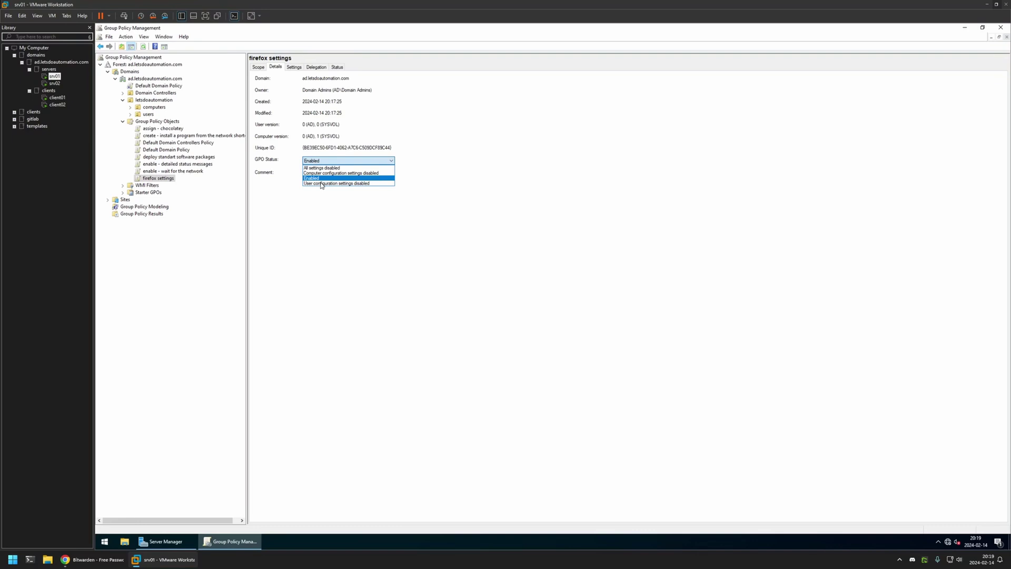
click(322, 183)
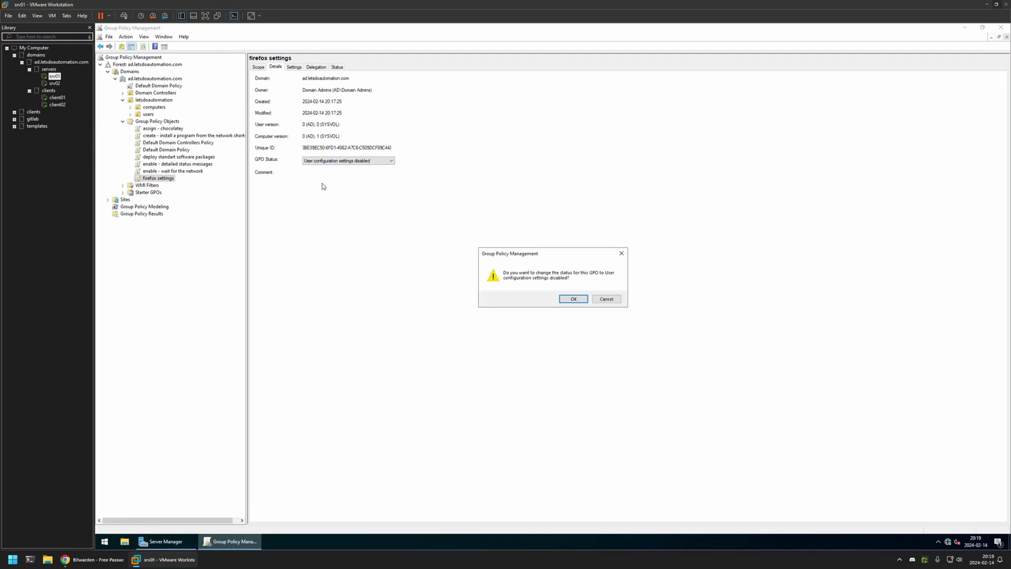
click(557, 300)
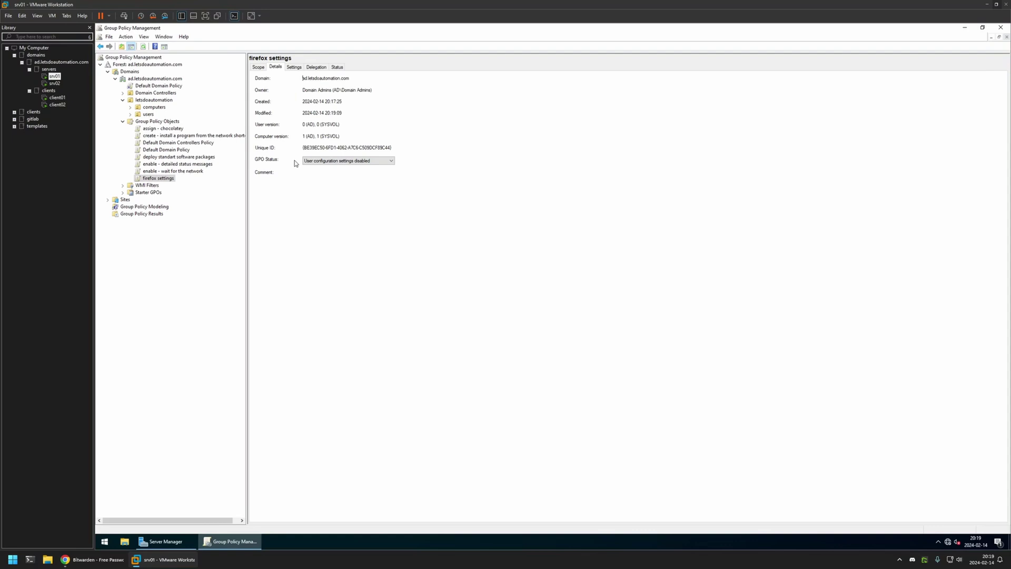
Step: Link the 'firefox settings' GPO to the computers OU, confirming it appears fifth in link order
click(141, 108)
click(130, 107)
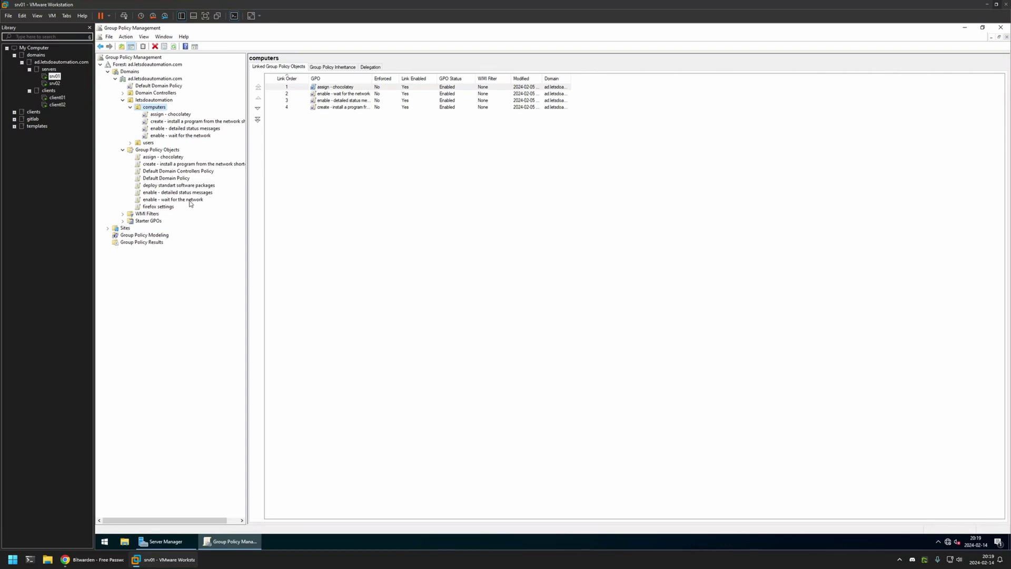
click(162, 208)
drag(162, 211, 156, 111)
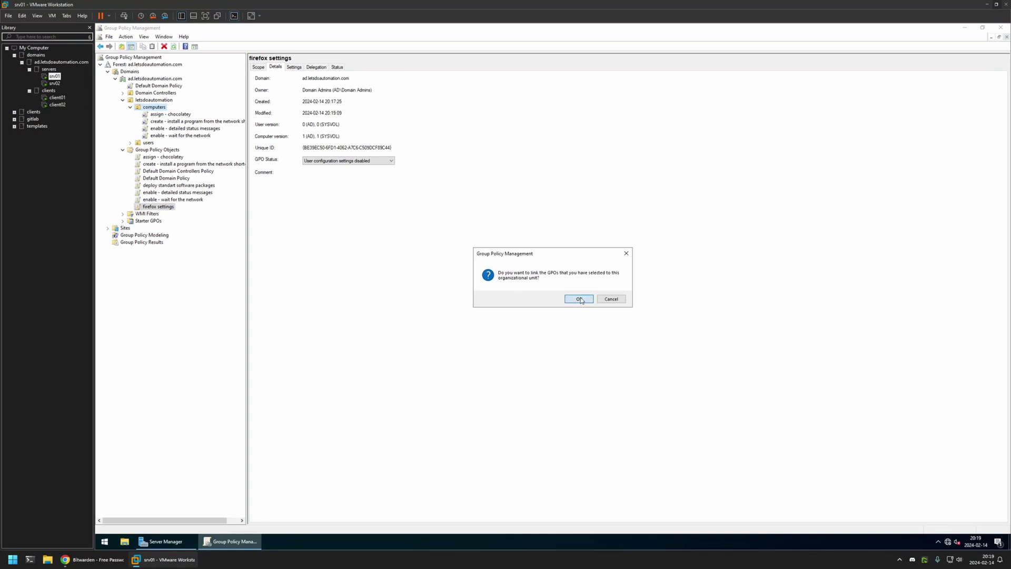
click(580, 299)
click(158, 110)
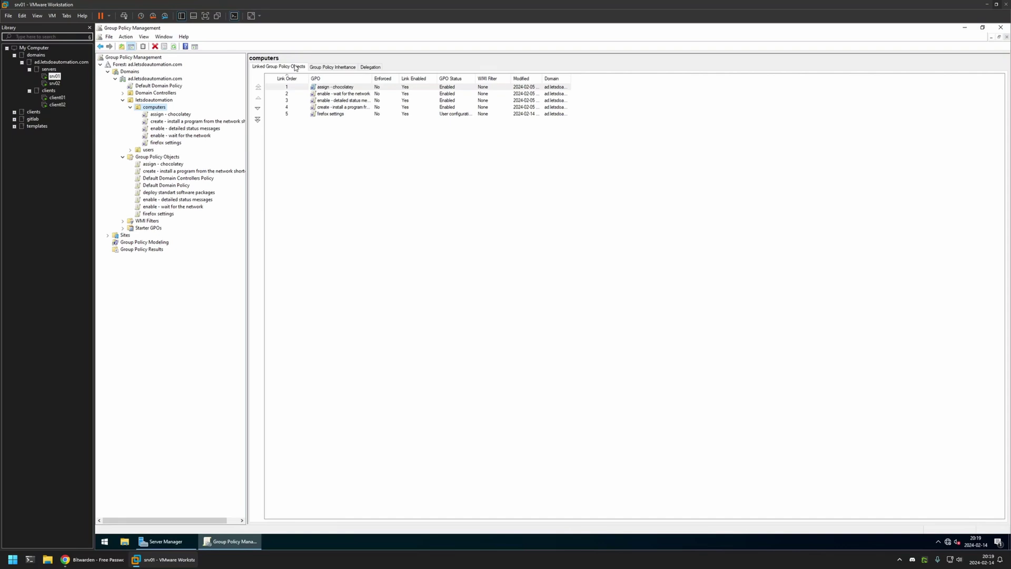
click(385, 132)
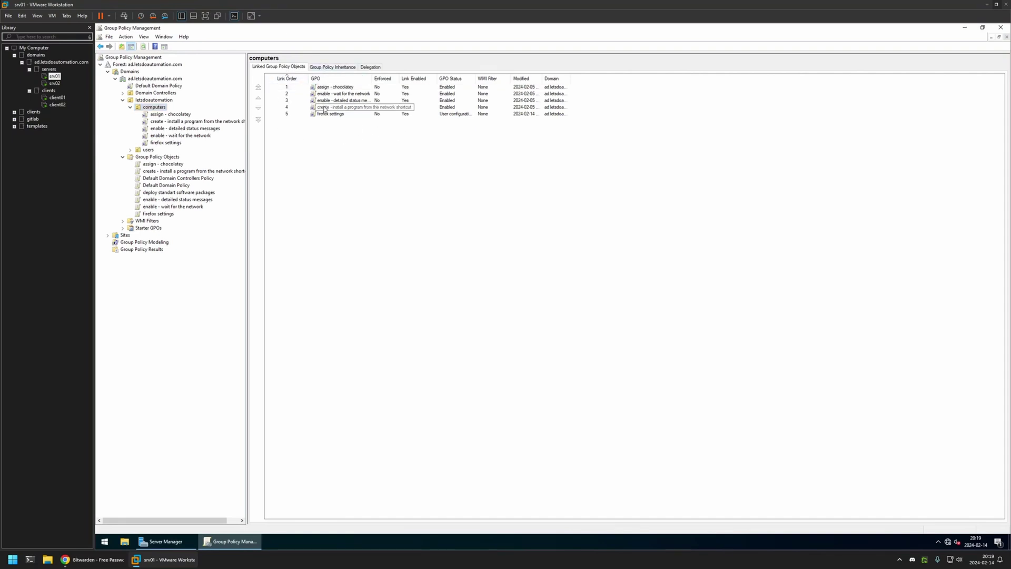
Step: On client01, launch Firefox and view about:addons Extensions, which lists only Recommended Extensions
click(54, 98)
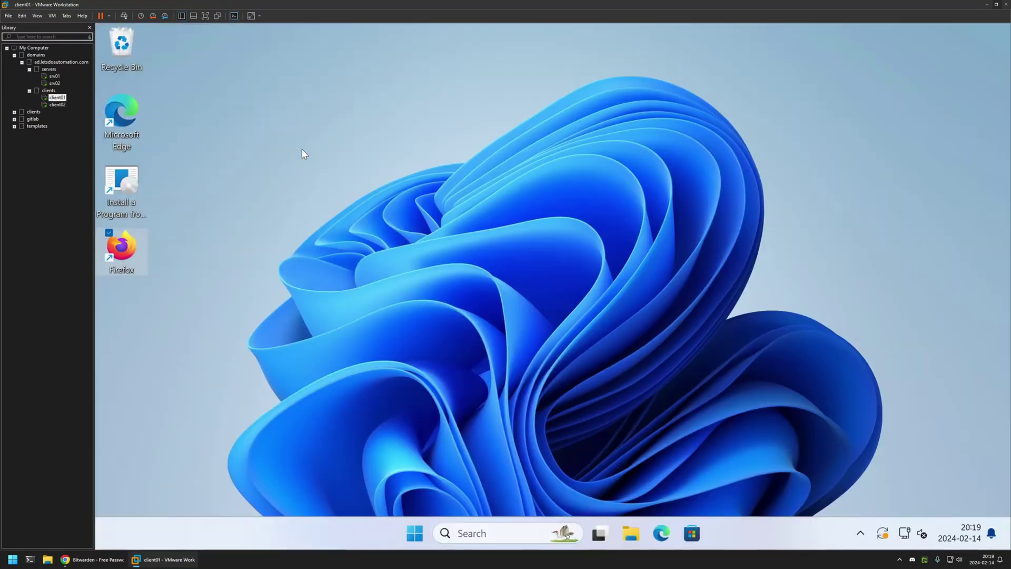
double_click(129, 250)
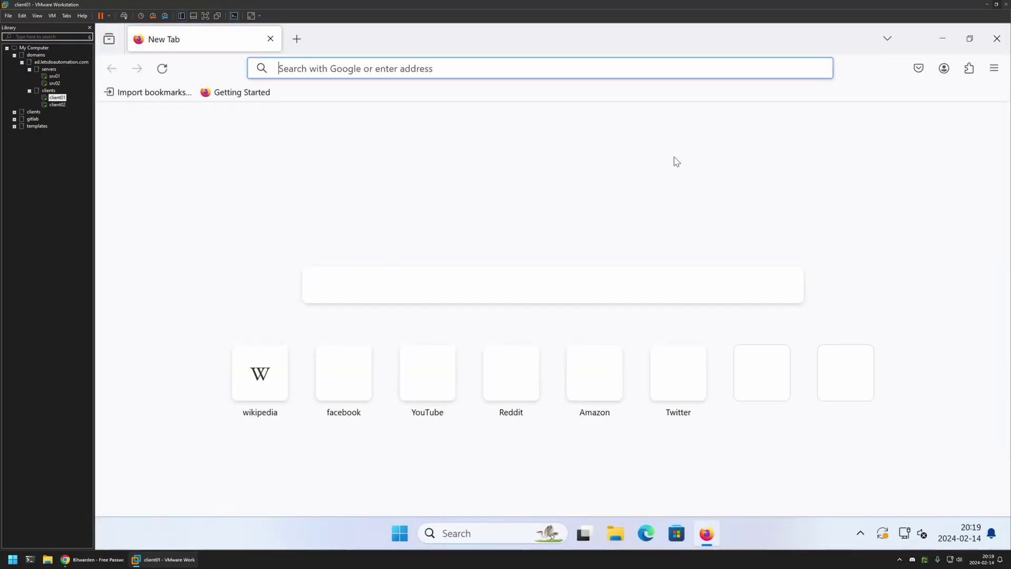
click(968, 69)
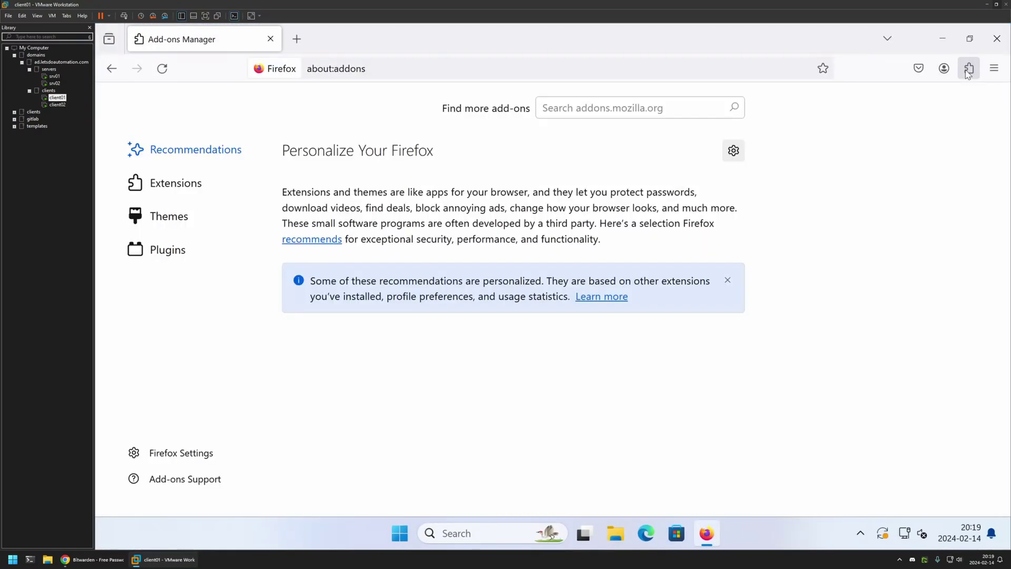
click(176, 183)
scroll(375, 291, down, 5)
scroll(375, 290, down, 2)
scroll(510, 235, up, 5)
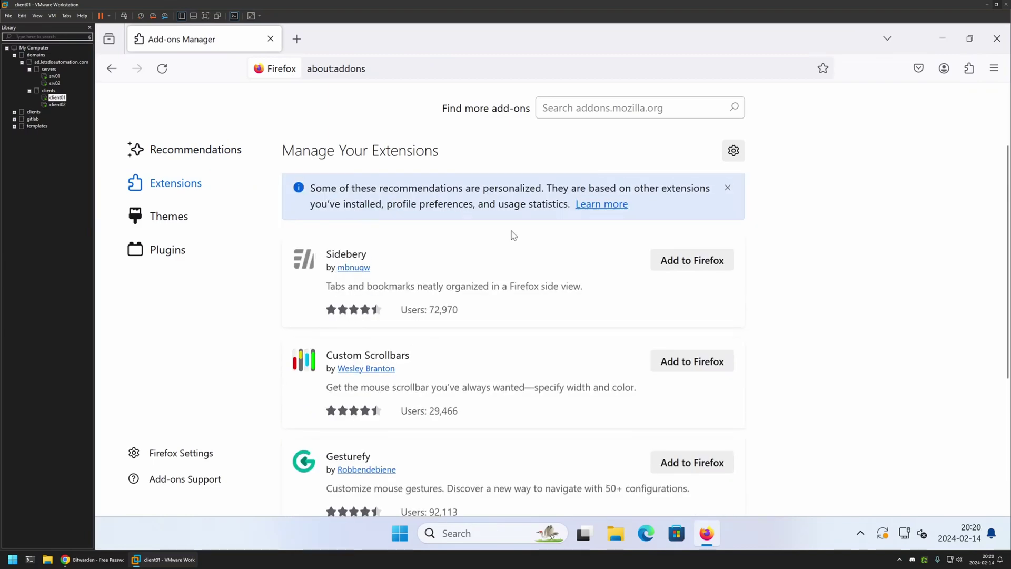
scroll(383, 225, up, 2)
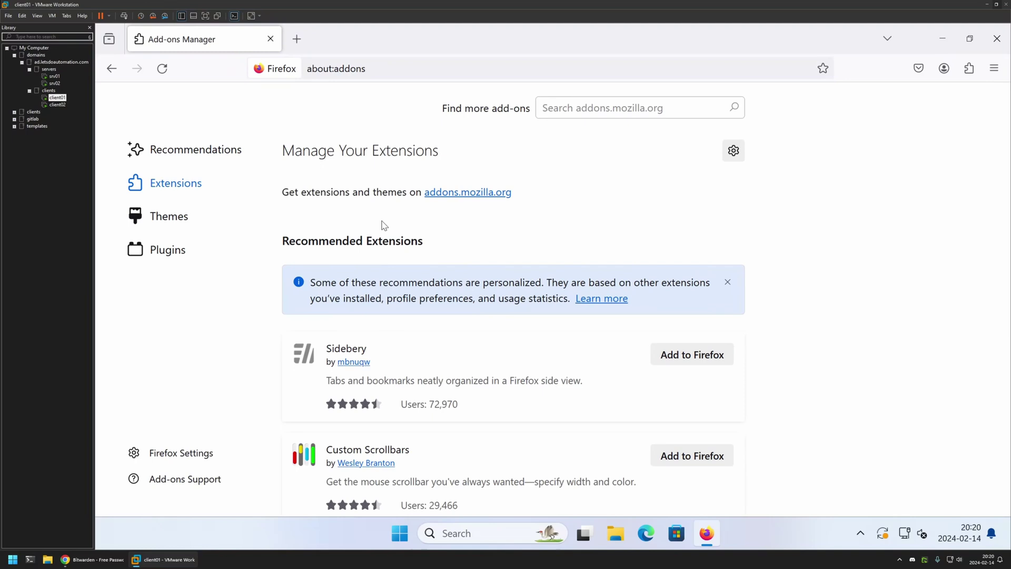
Step: Open Command Prompt on client01 from a Start search for cmd
key(super)
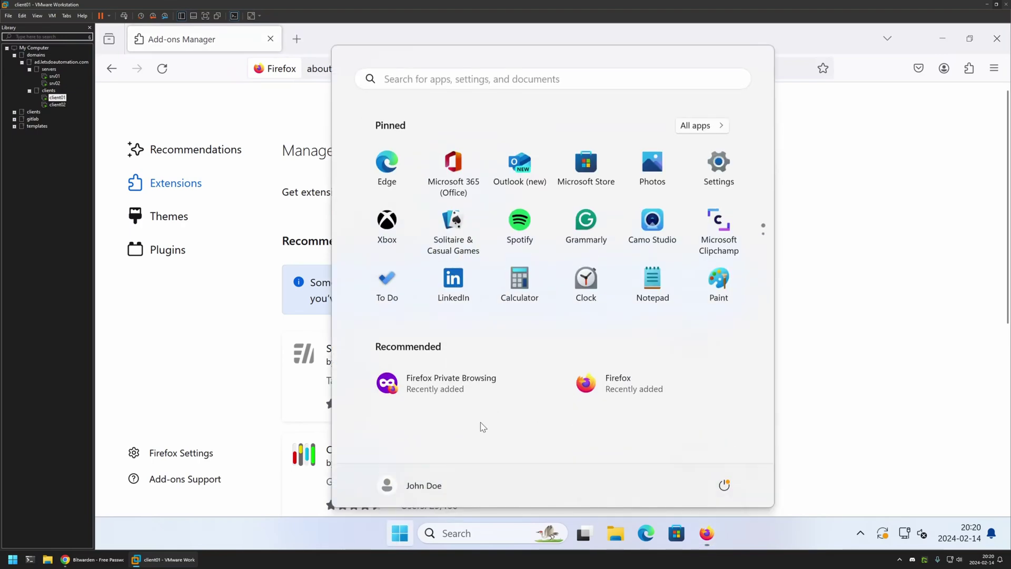
text(cmd)
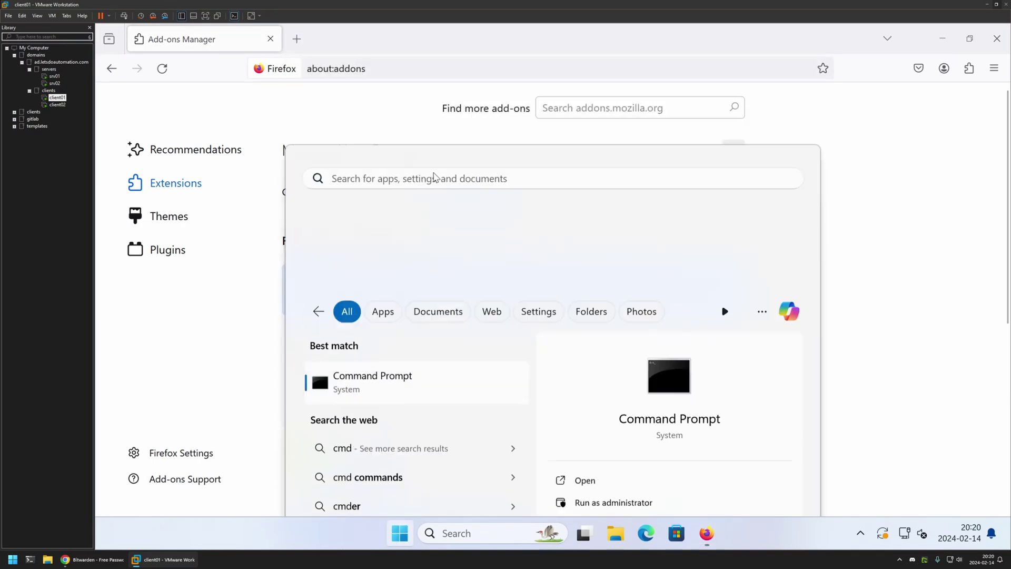
key(Return)
drag(401, 70, 502, 92)
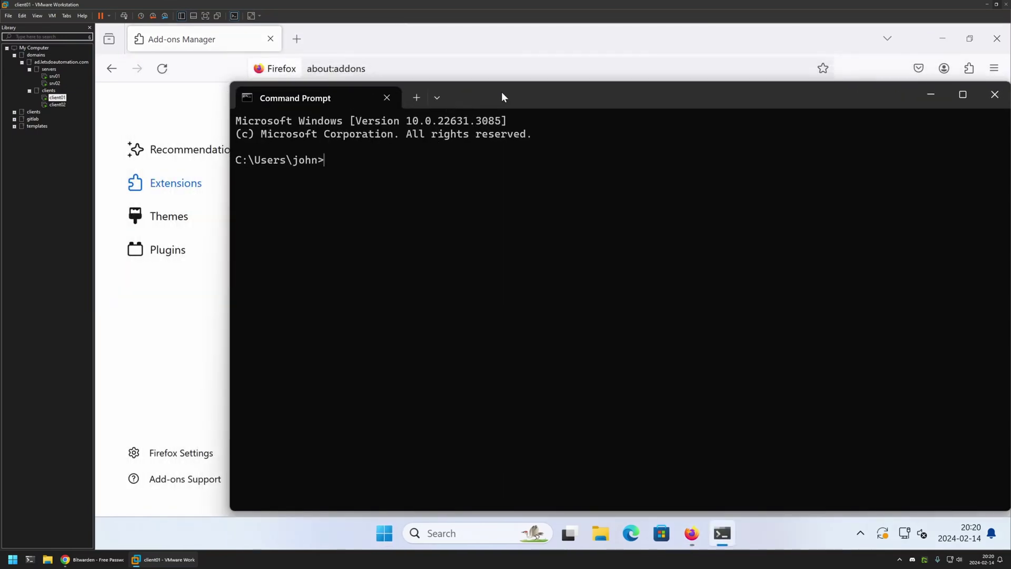
Step: Run gpupdate until Computer and User Policy updates complete, then return to Firefox
text(gpupdate)
key(Return)
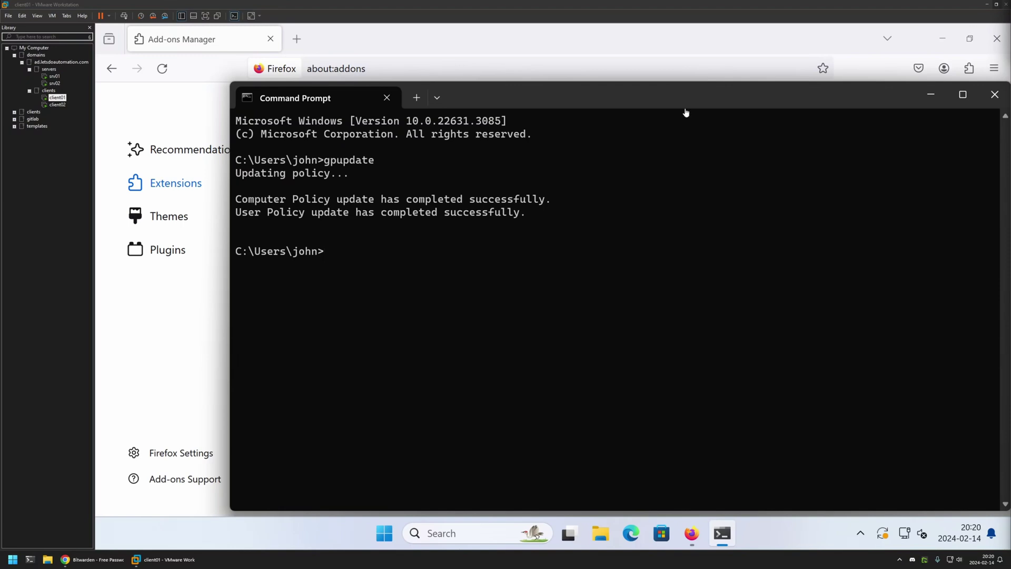
click(445, 45)
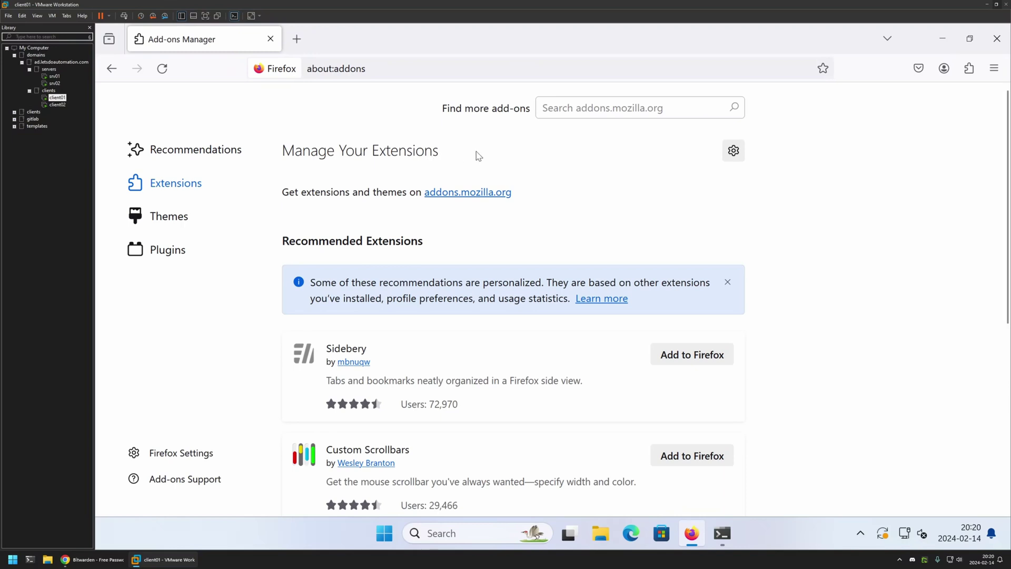
Step: Restart Firefox and confirm Bitwarden opens and uBlock Origin shows 14 blocked on bitwarden.com
click(997, 38)
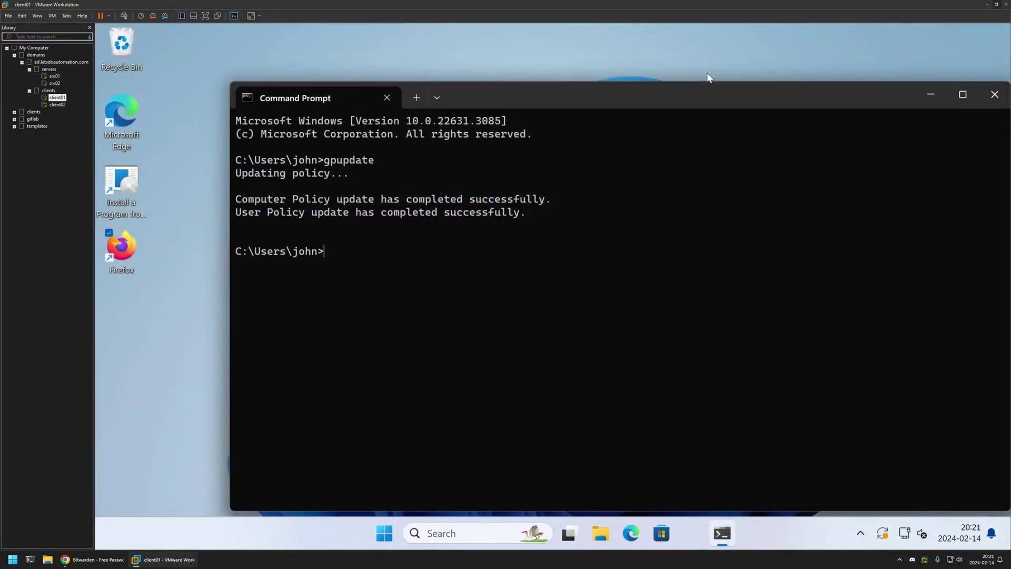
double_click(138, 250)
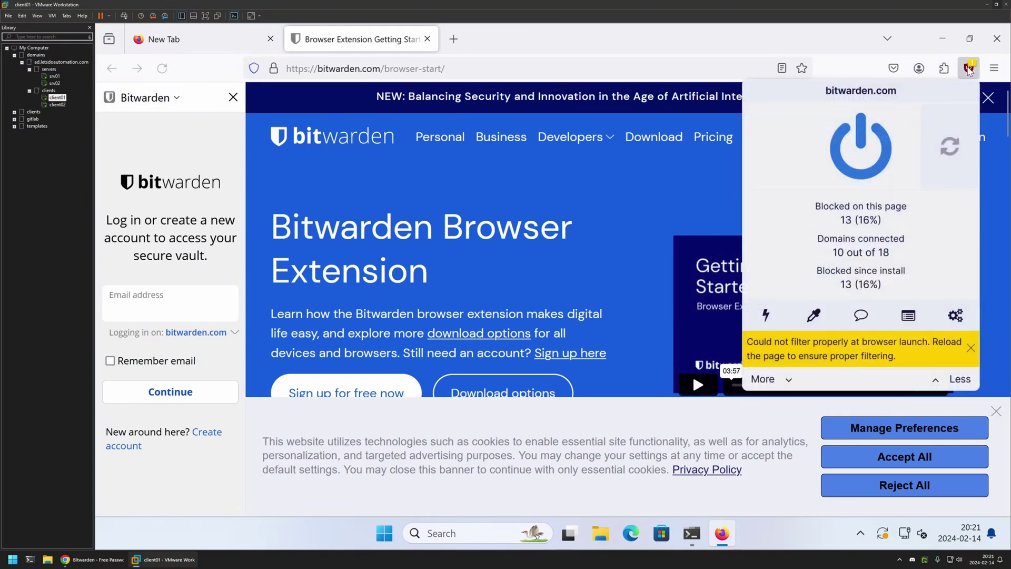
click(968, 68)
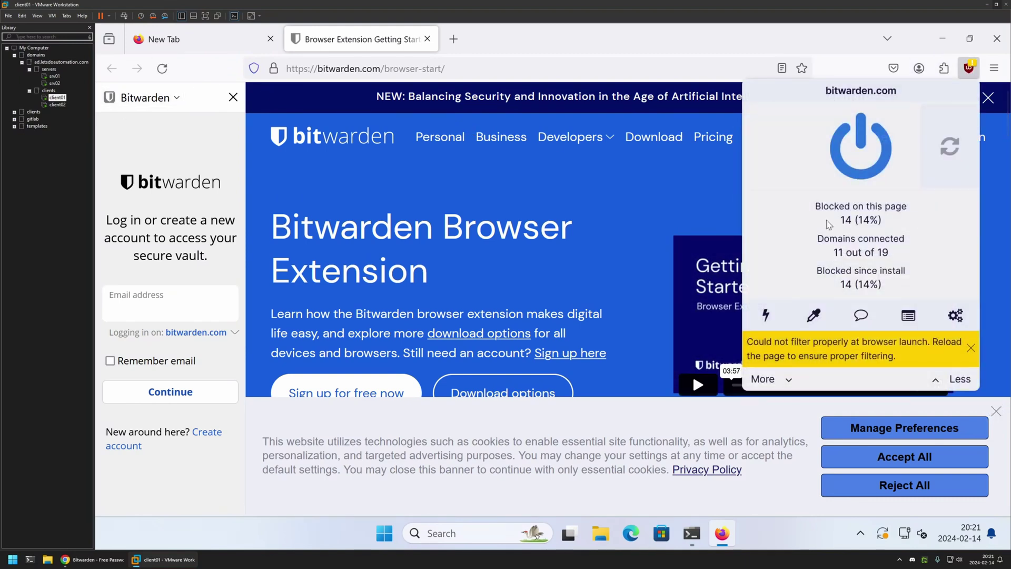